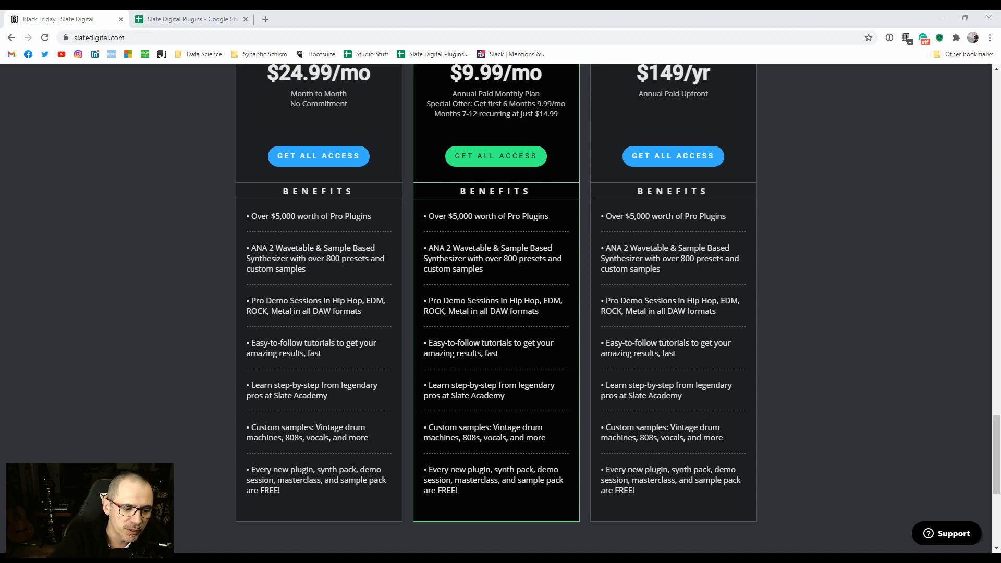
Step: Switch to REAPER, show the unsaved project and open the effects of the Slate track
{"action": "key", "text": "alt+Tab"}
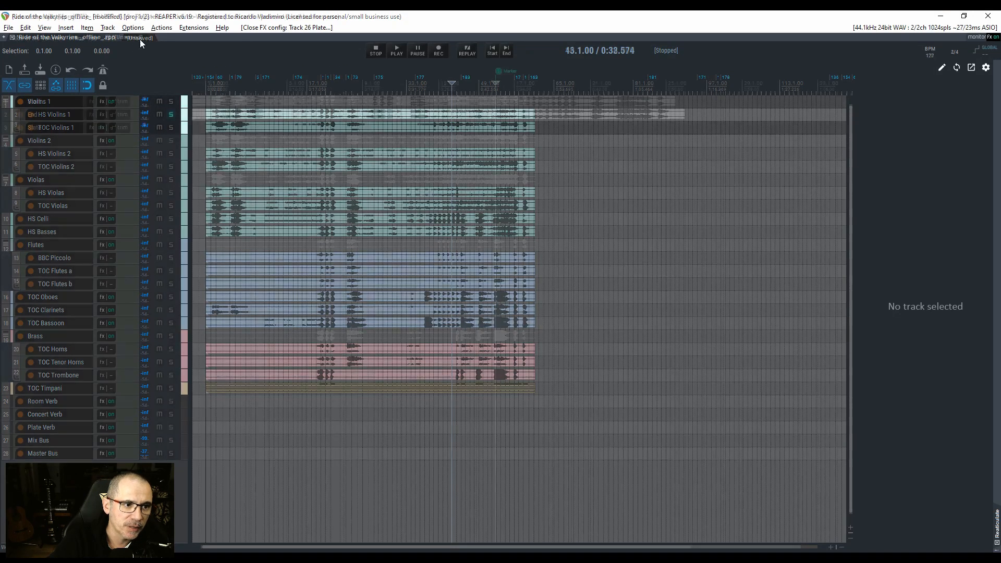
{"action": "left_click", "coordinate": [139, 38]}
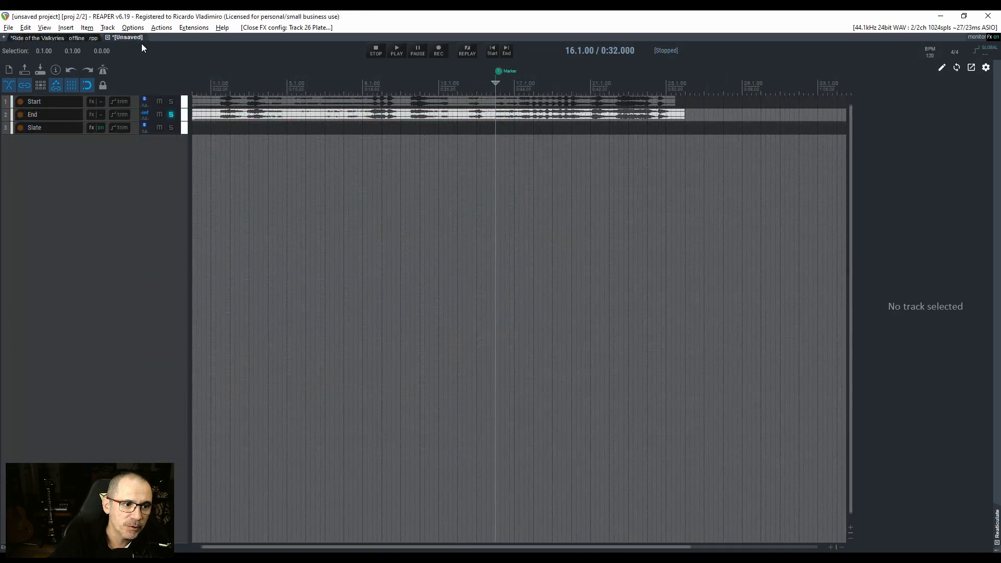
{"action": "left_click", "coordinate": [93, 127]}
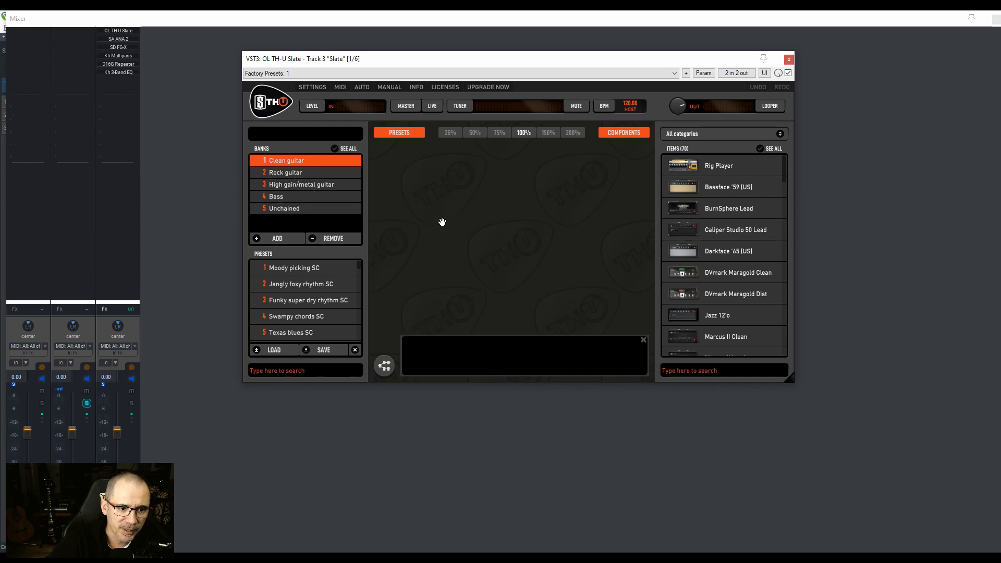
Step: Load the Moody picking SC preset in TH-U, view its amp and compressor pedal, and close the plug-in
{"action": "left_click", "coordinate": [312, 268]}
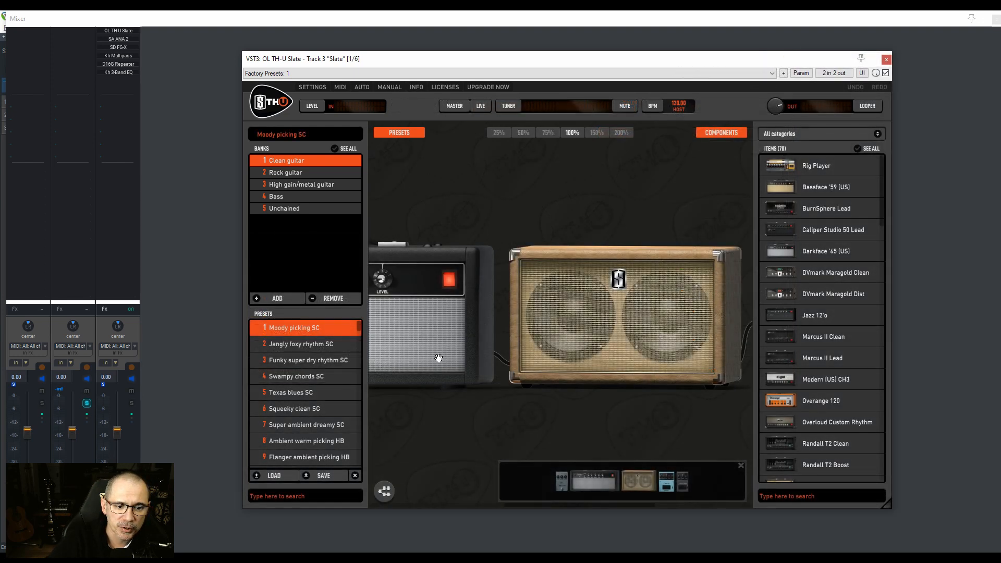
{"action": "left_click", "coordinate": [595, 482]}
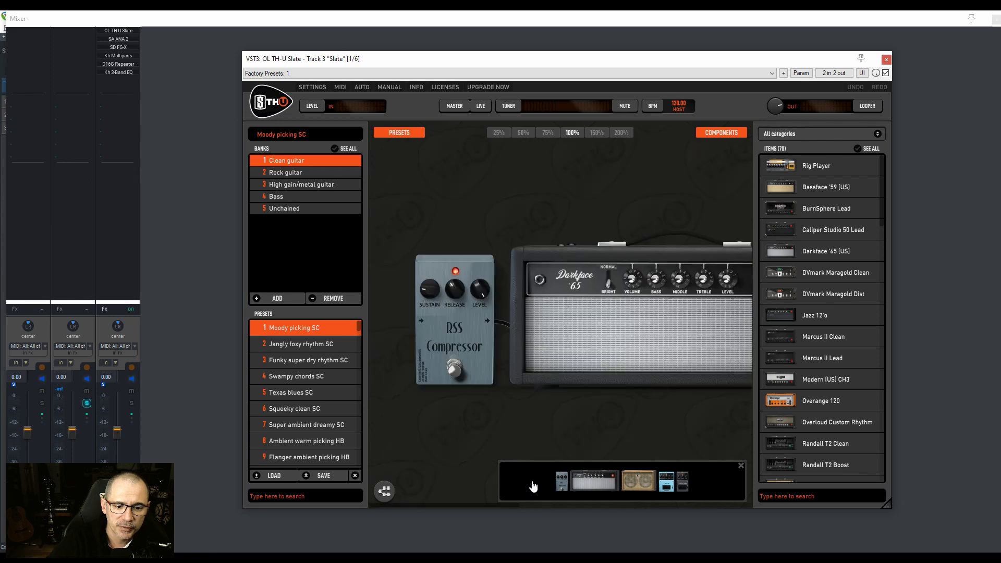
{"action": "mouse_move", "coordinate": [565, 489]}
{"action": "left_mouse_down"}
{"action": "mouse_move", "coordinate": [688, 487]}
{"action": "mouse_move", "coordinate": [576, 483]}
{"action": "left_mouse_up"}
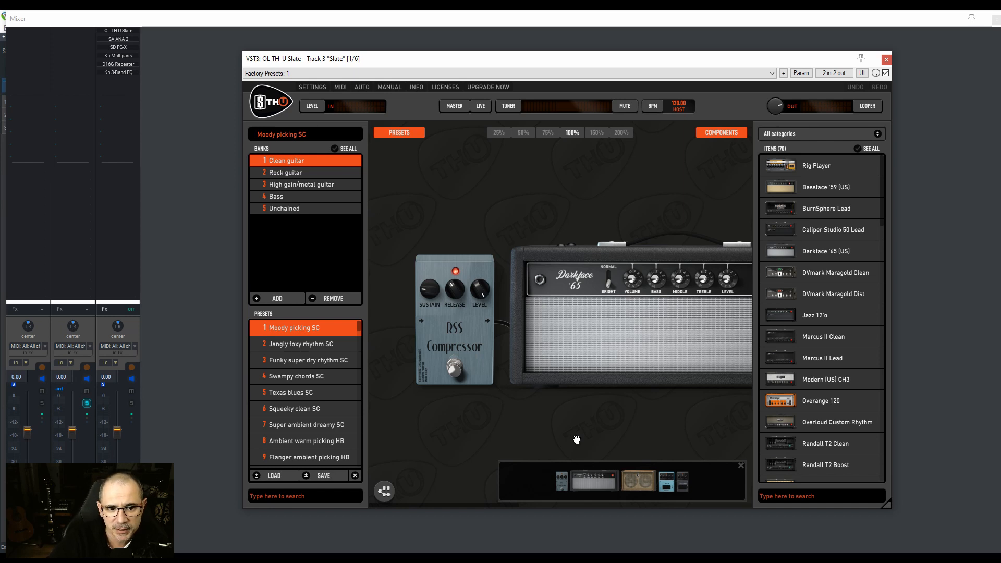
{"action": "left_click", "coordinate": [885, 60]}
Step: View the ANA 2 synthesizer and the FG-X mastering plug-in on the Slate track, closing each one
{"action": "left_click", "coordinate": [110, 41]}
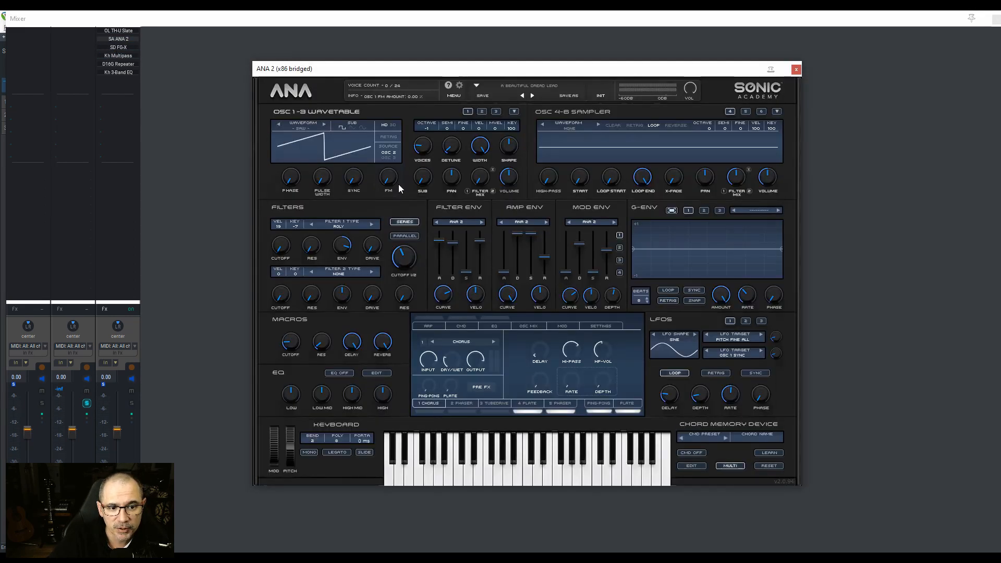
{"action": "left_click", "coordinate": [795, 70]}
{"action": "left_click", "coordinate": [161, 36]}
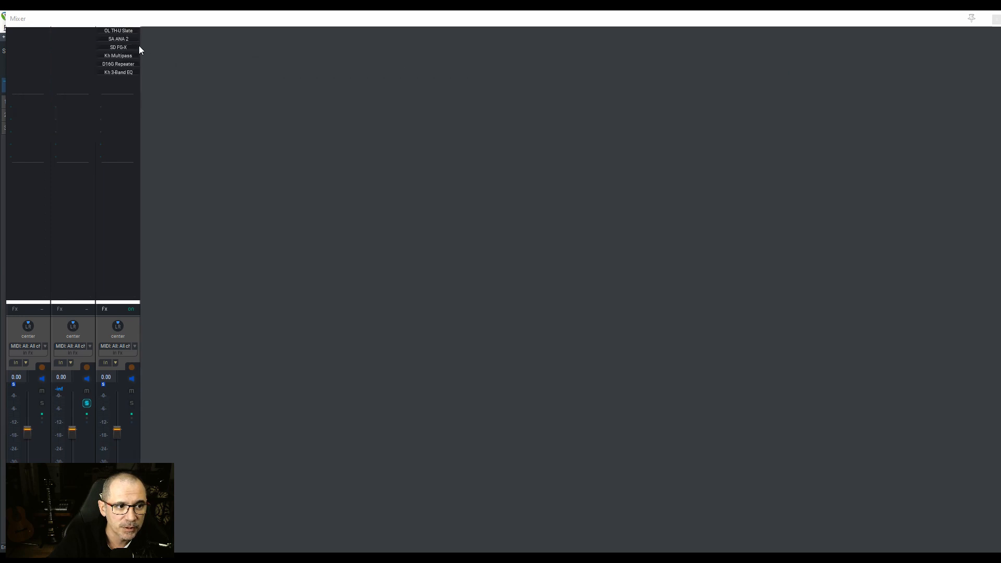
{"action": "left_click", "coordinate": [119, 47]}
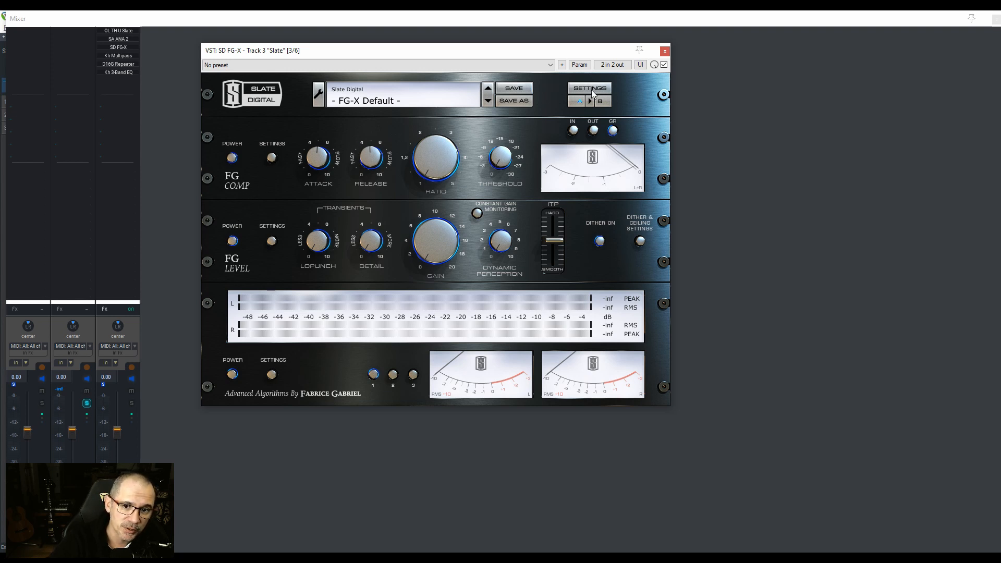
{"action": "left_click", "coordinate": [664, 52]}
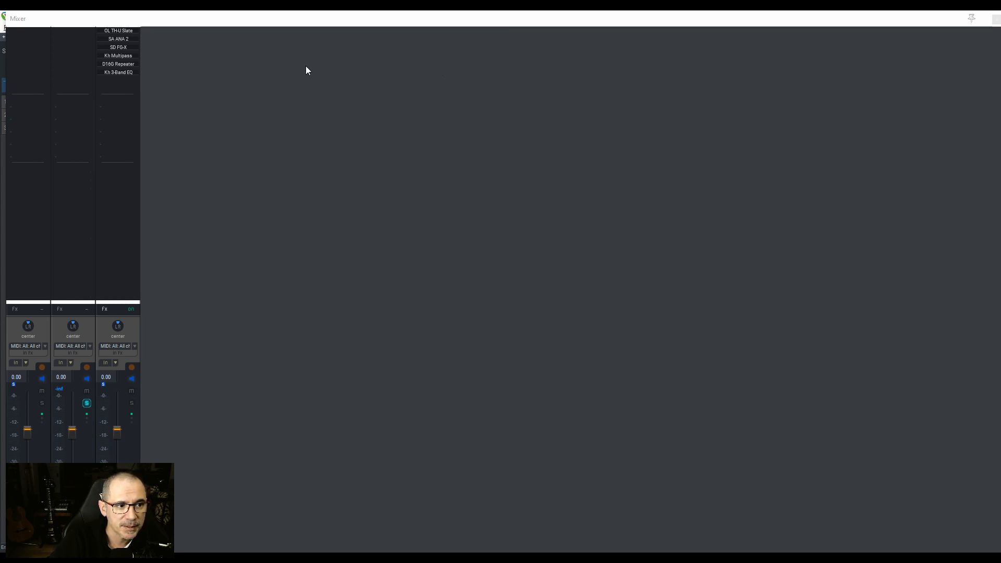
Step: Open Multipass on the Slate track and add a Bitcrush module to Band 3
{"action": "left_click", "coordinate": [131, 57]}
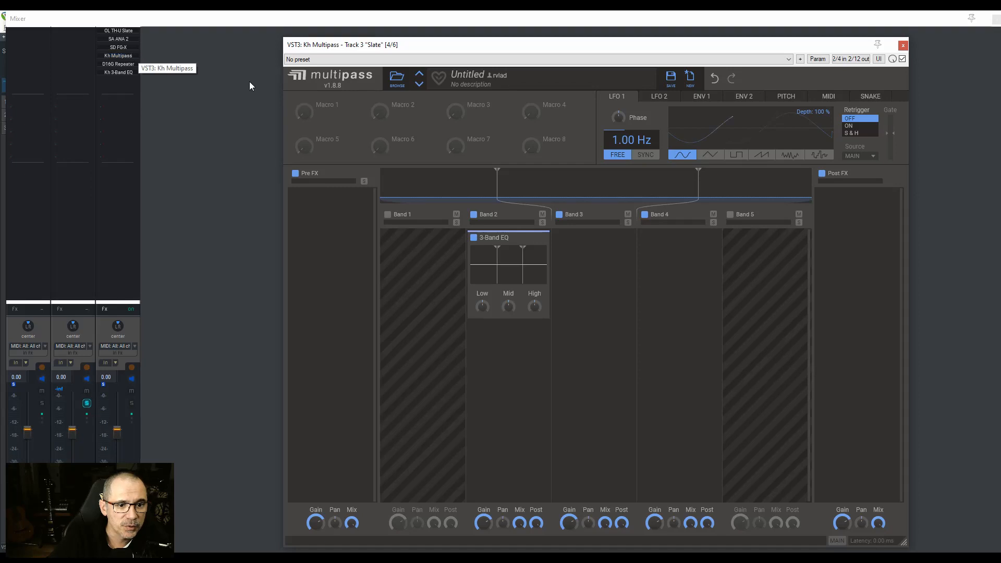
{"action": "left_click_drag", "start_coordinate": [532, 47], "coordinate": [466, 42]}
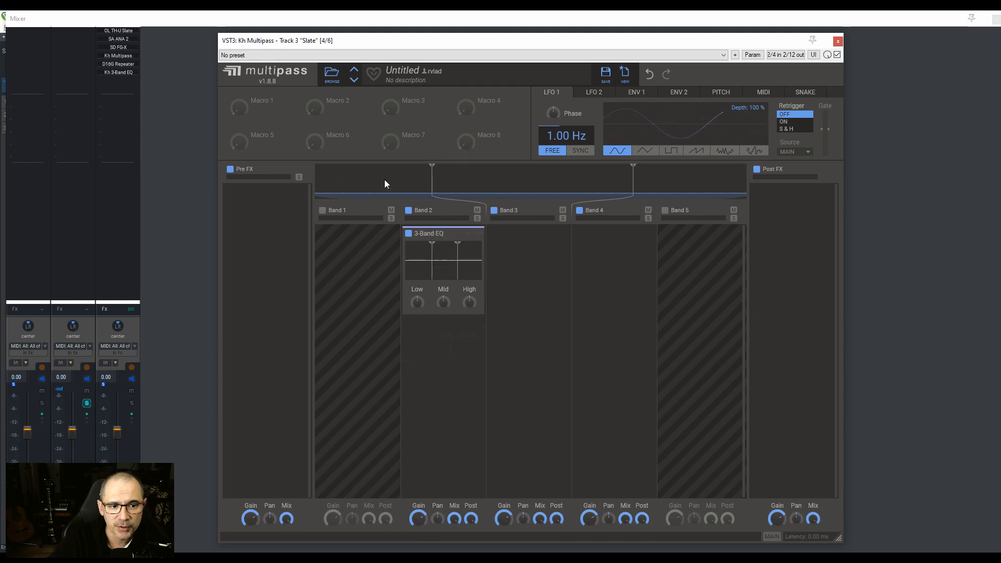
{"action": "left_click", "coordinate": [531, 250]}
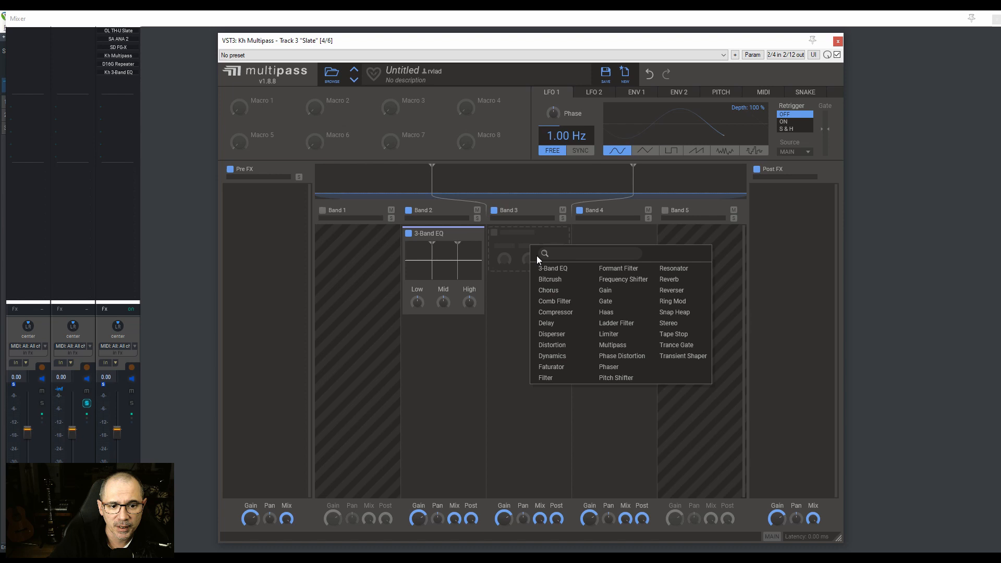
{"action": "left_click", "coordinate": [548, 279]}
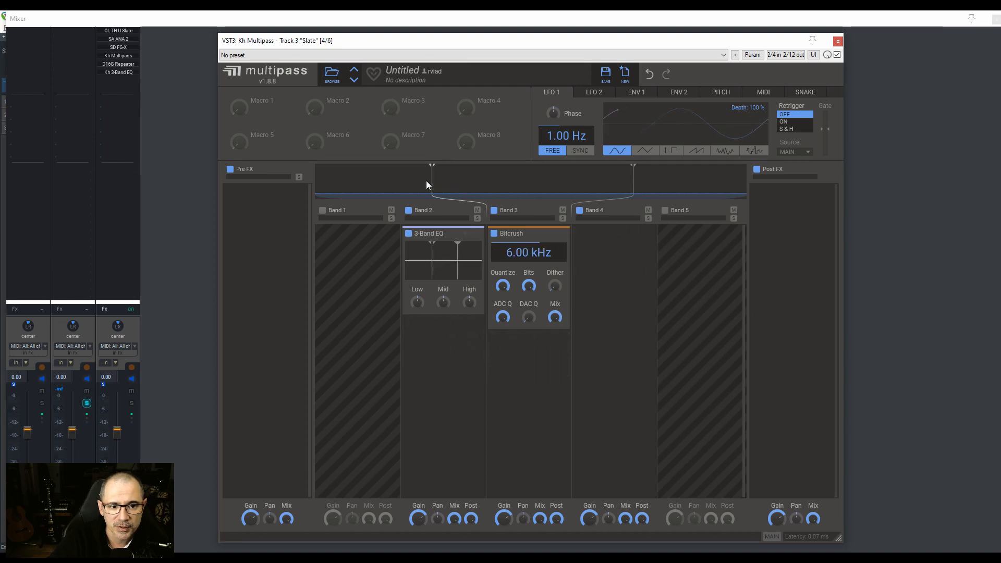
Step: Raise the Multipass crossover between Bands 2 and 3 to 295 Hz and close the plug-in
{"action": "mouse_move", "coordinate": [427, 181]}
{"action": "left_mouse_down"}
{"action": "mouse_move", "coordinate": [463, 174]}
{"action": "mouse_move", "coordinate": [444, 174]}
{"action": "left_mouse_up"}
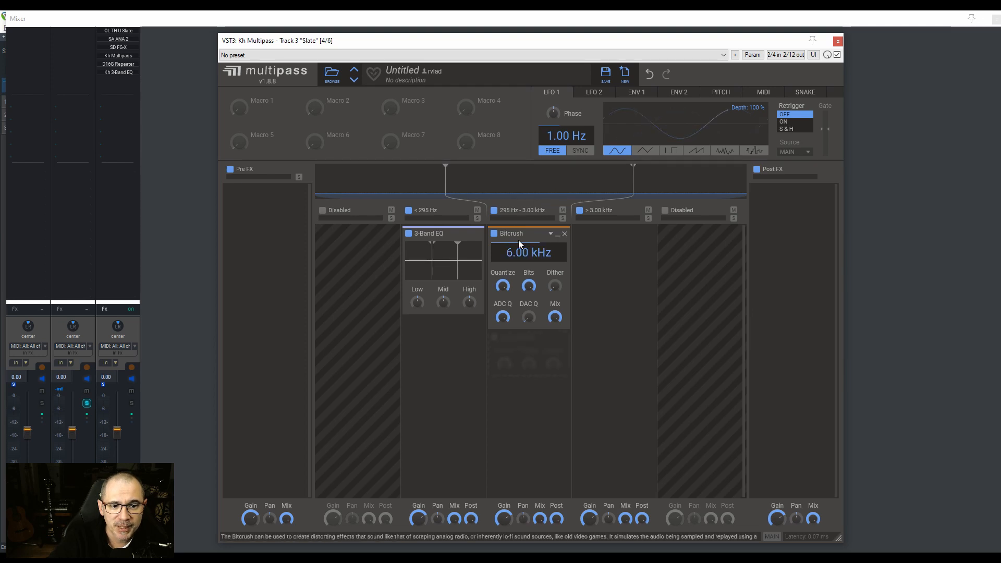
{"action": "left_click", "coordinate": [589, 244]}
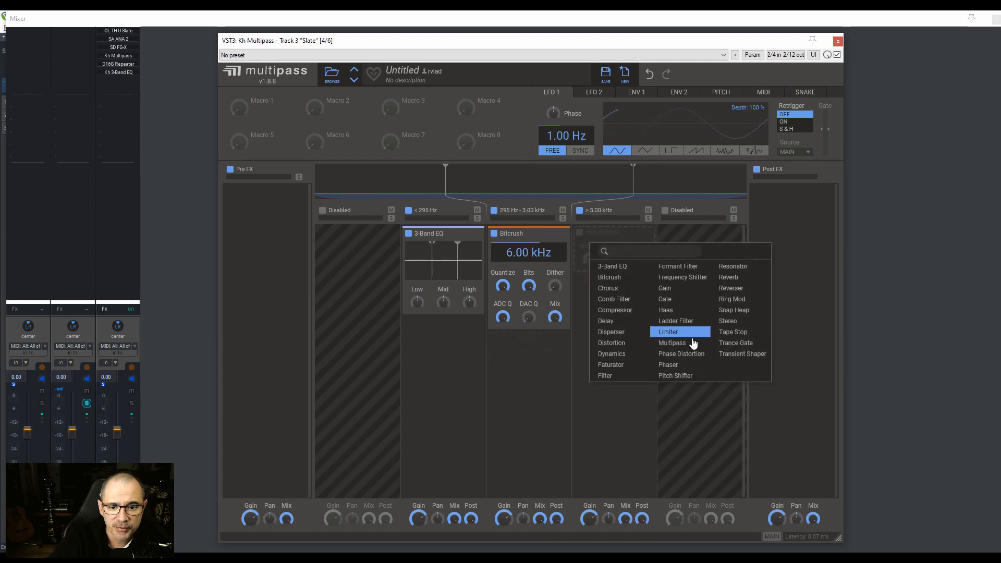
{"action": "left_click", "coordinate": [533, 357]}
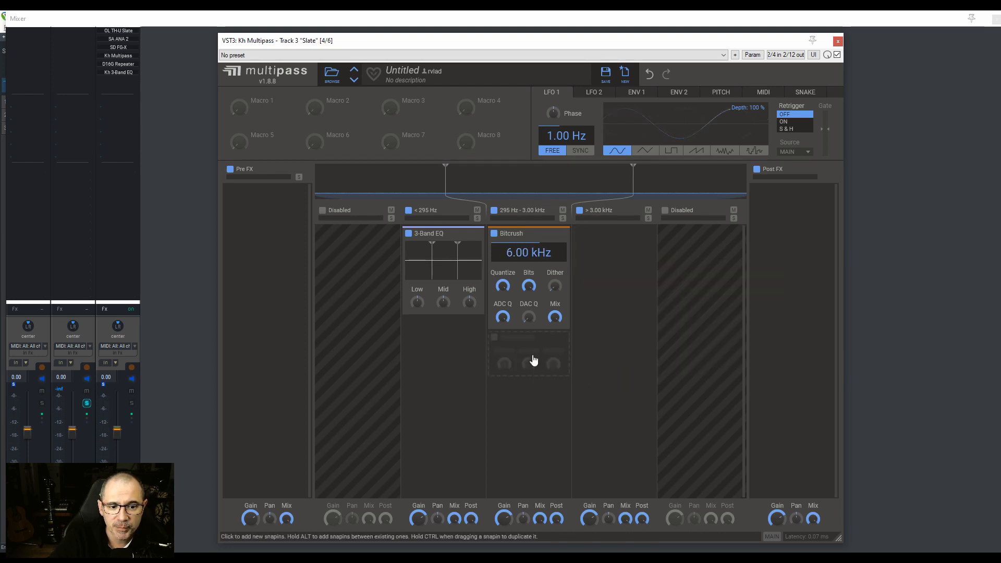
{"action": "left_click", "coordinate": [837, 40]}
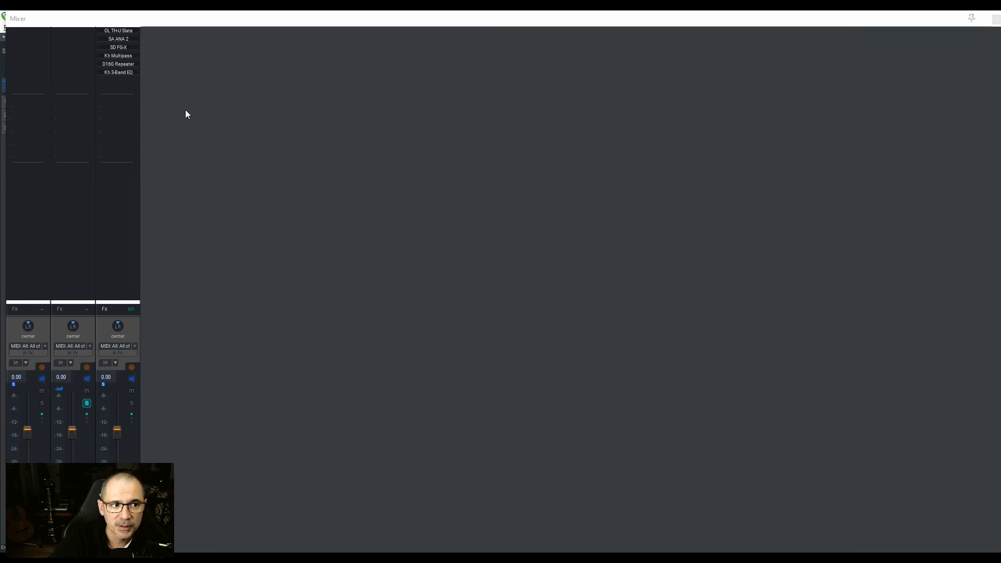
Step: View the Kilohearts 3-Band EQ and the D16 Repeater delay on the Slate track, closing each one
{"action": "left_click", "coordinate": [117, 73]}
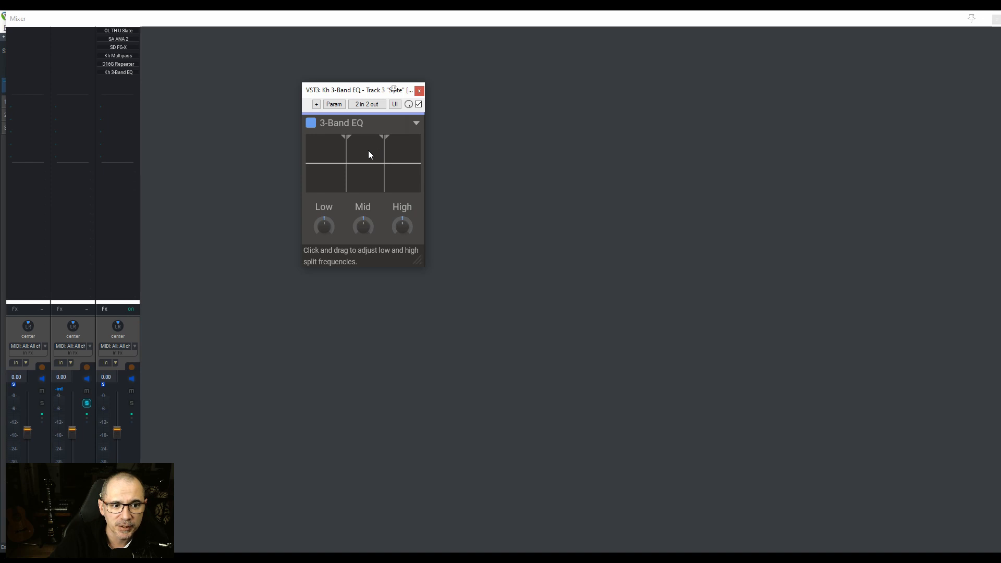
{"action": "left_click", "coordinate": [418, 93]}
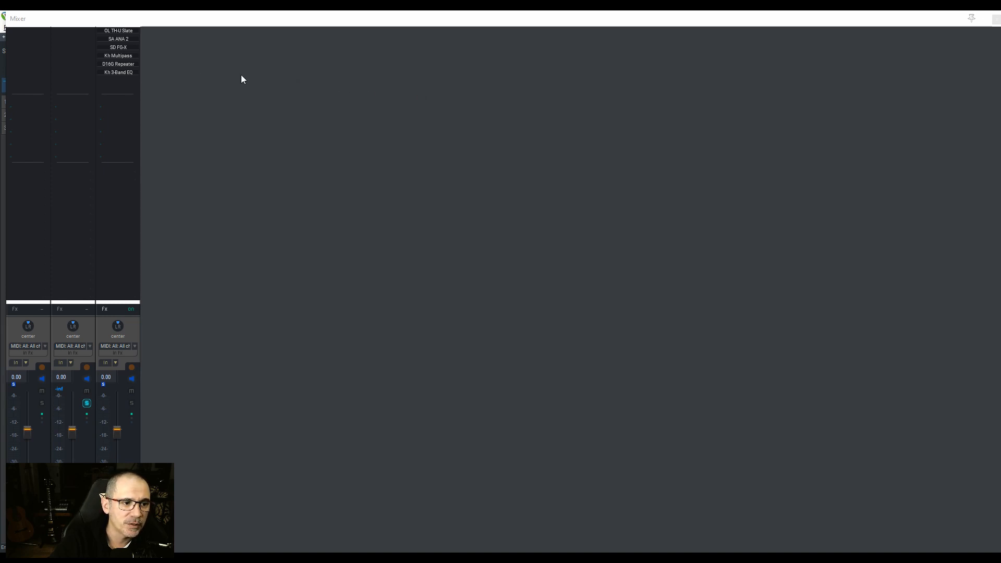
{"action": "left_click", "coordinate": [123, 64]}
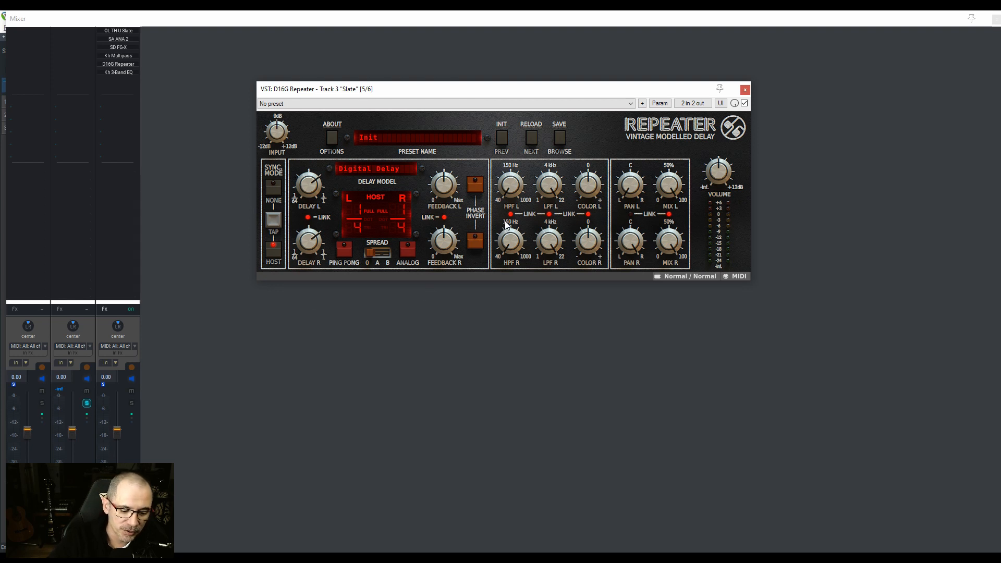
{"action": "left_click", "coordinate": [745, 91]}
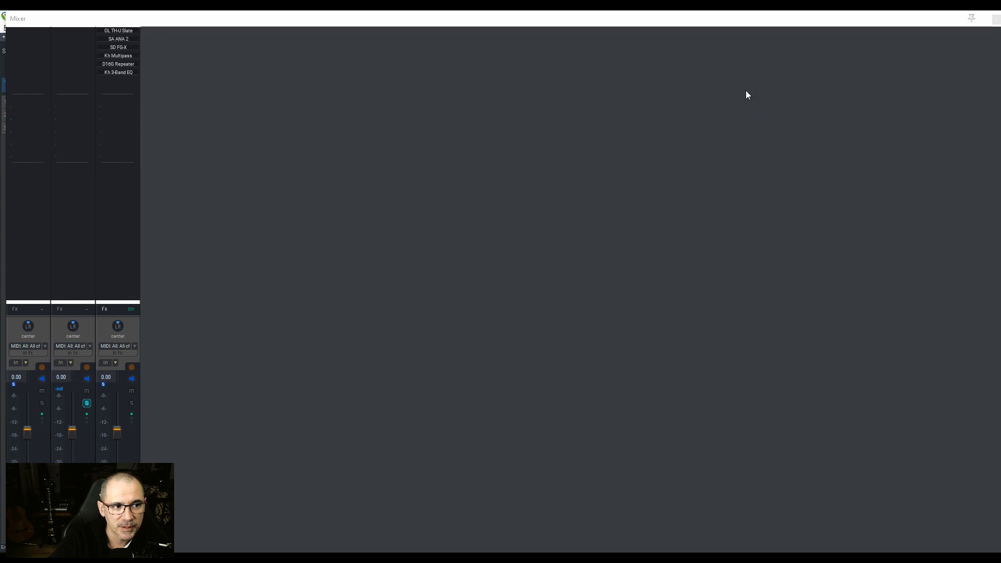
Step: Close the mixer, switch to the Ride of the Valkyries project and show its mixer
{"action": "left_click", "coordinate": [996, 20]}
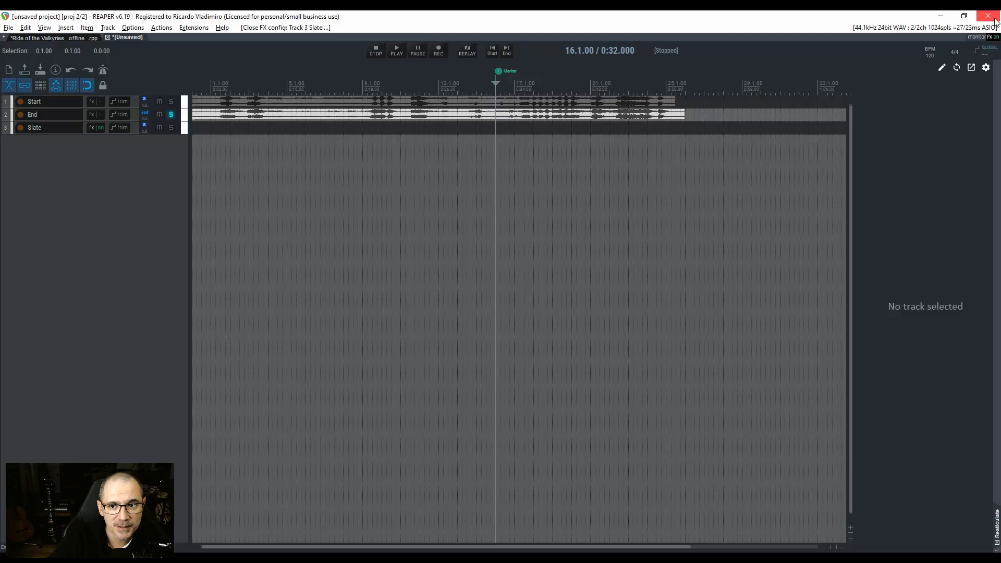
{"action": "left_click", "coordinate": [58, 37]}
{"action": "key", "text": "ctrl+m"}
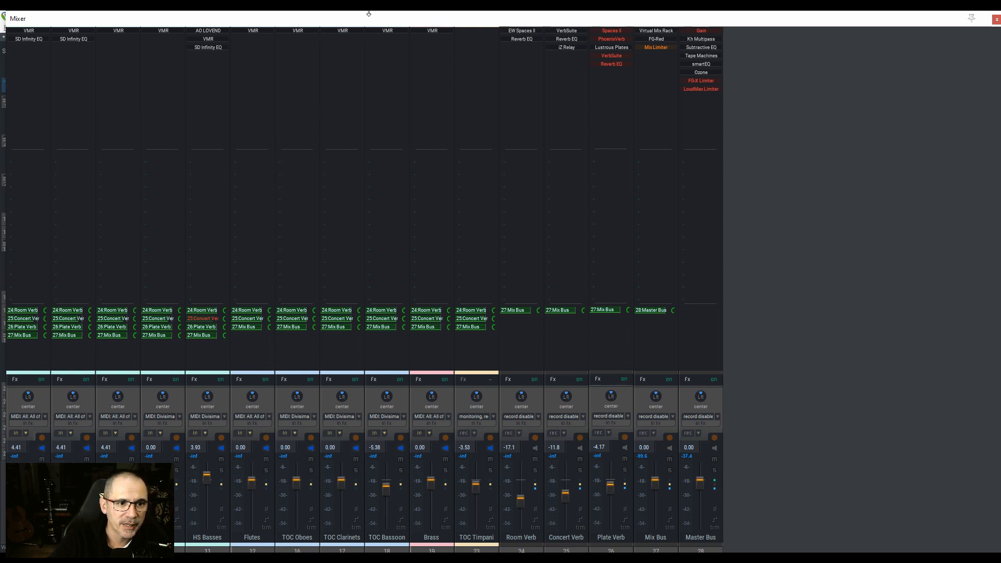
{"action": "left_click_drag", "start_coordinate": [368, 11], "coordinate": [372, 24]}
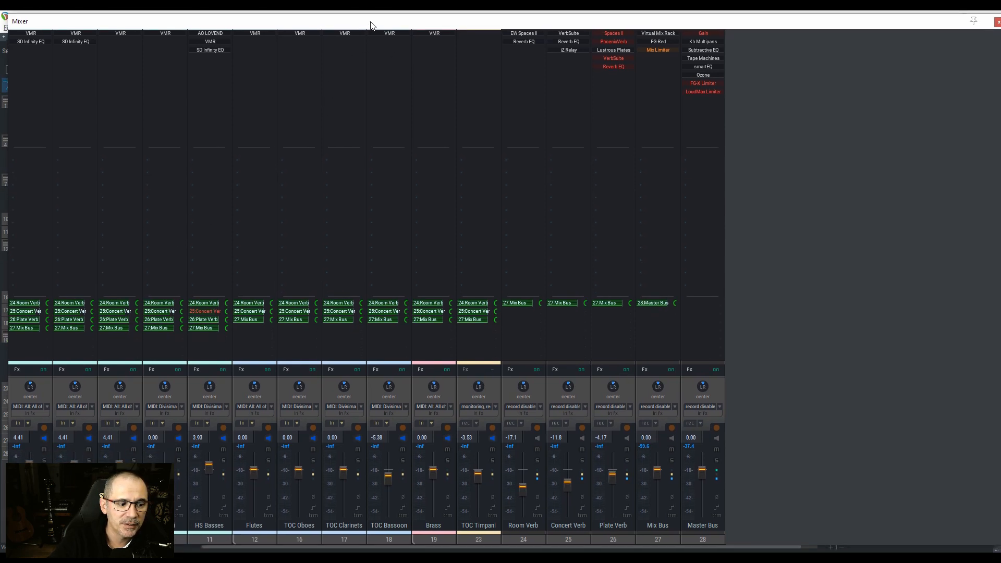
Step: Expand and collapse the Violins 1 folder in the mixer, and open that track's VMR plug-in
{"action": "left_click", "coordinate": [11, 541]}
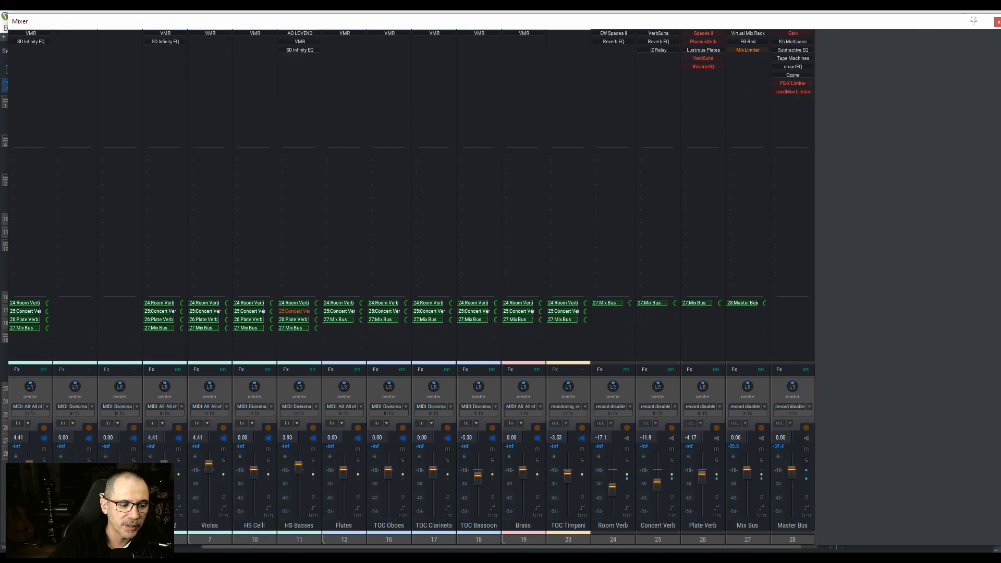
{"action": "left_click", "coordinate": [12, 541]}
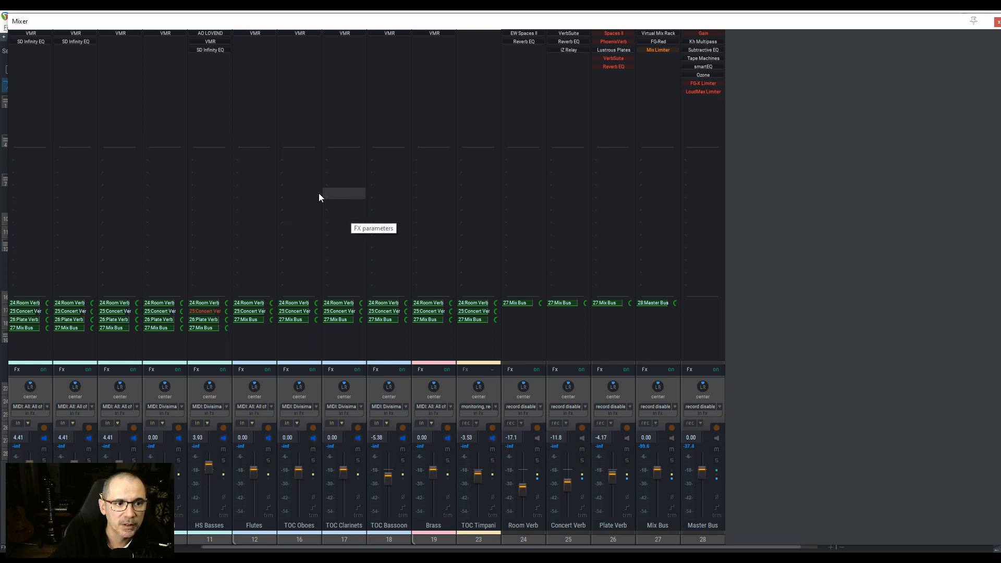
{"action": "left_click_drag", "start_coordinate": [23, 36], "coordinate": [113, 33]}
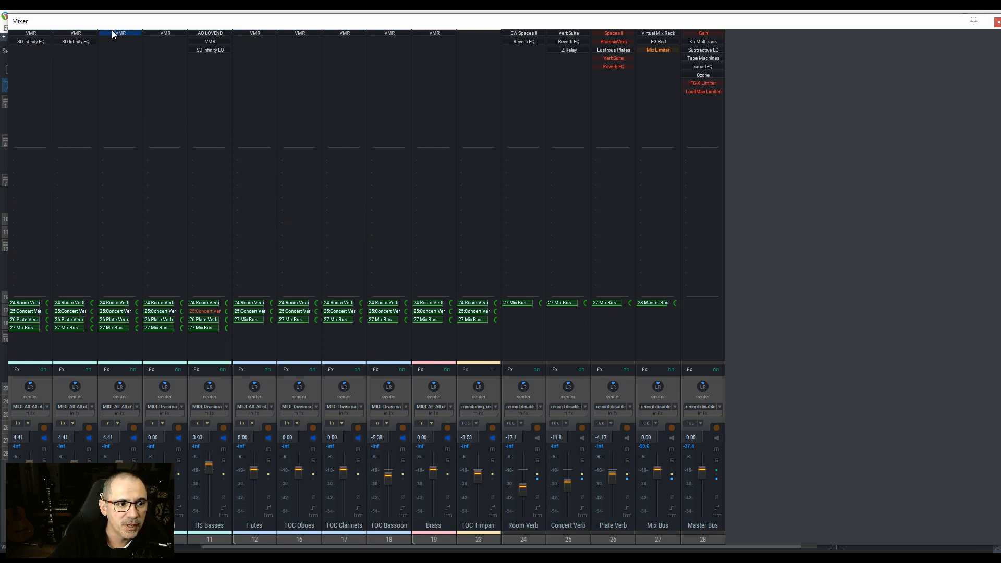
{"action": "left_click_drag", "start_coordinate": [207, 33], "coordinate": [31, 34]}
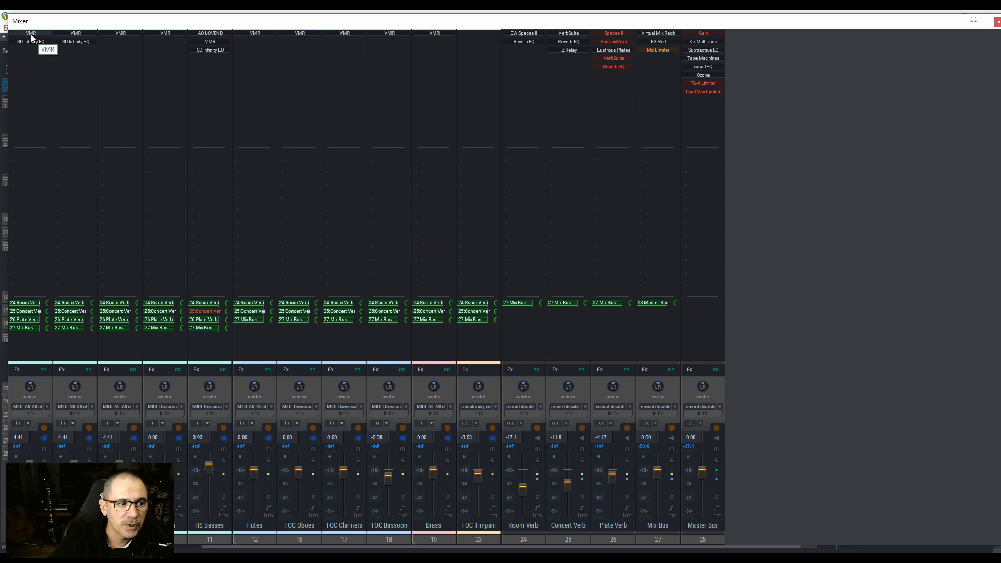
{"action": "double_click", "coordinate": [32, 34]}
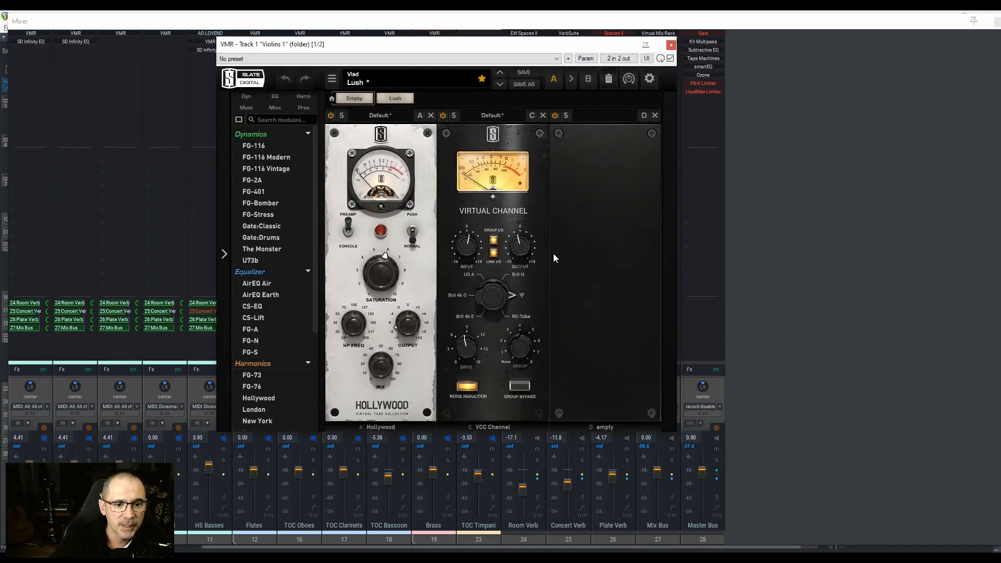
Step: Insert an FG-Stress module ahead of the Hollywood module in VMR and remove it again
{"action": "left_click_drag", "start_coordinate": [261, 217], "coordinate": [334, 223]}
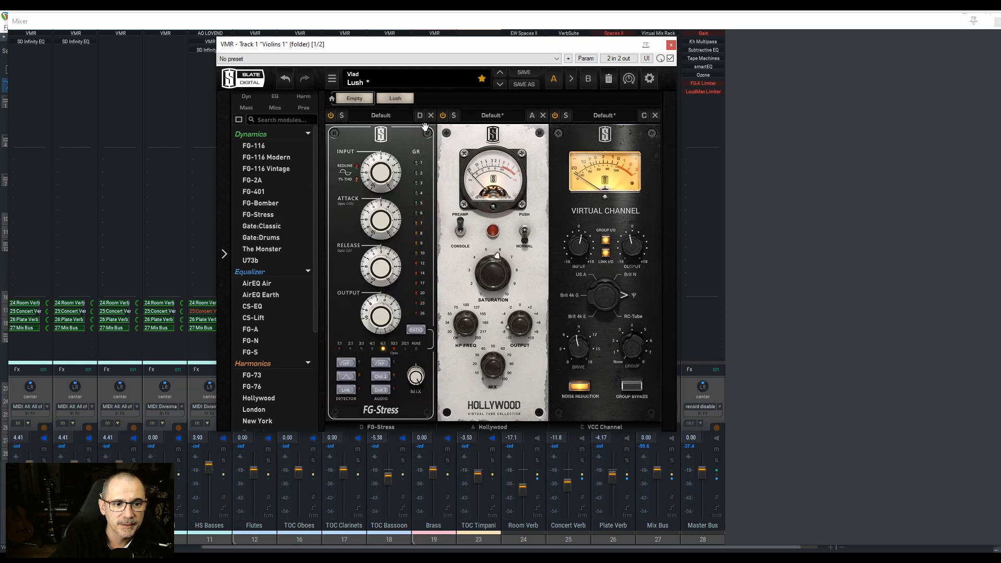
{"action": "left_click", "coordinate": [430, 116]}
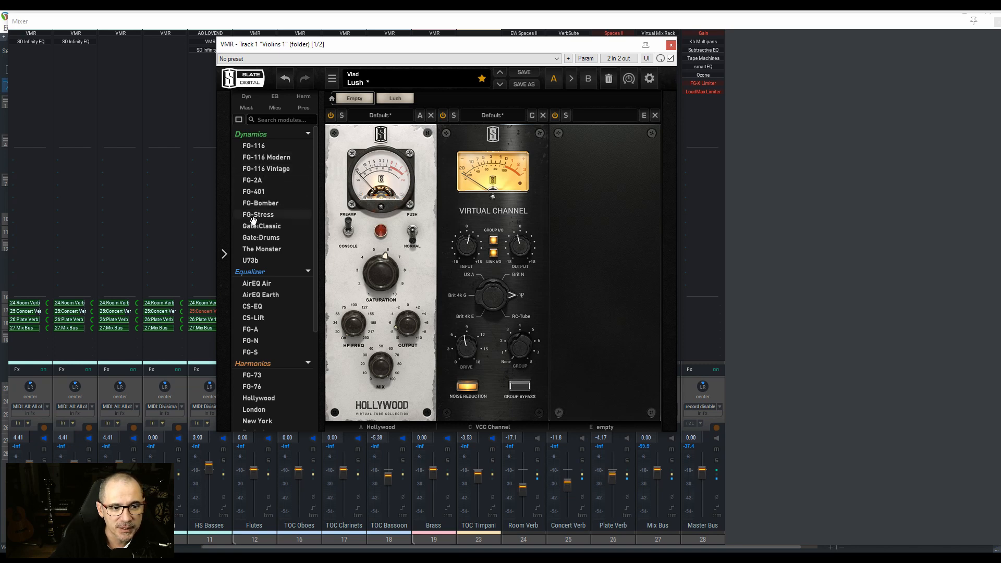
Step: Browse the available VMR modules across the Dynamics, Equalizer, Harmonics, Mastering and Preamps categories
{"action": "scroll", "coordinate": [258, 314], "scroll_direction": "down", "scroll_amount": 1}
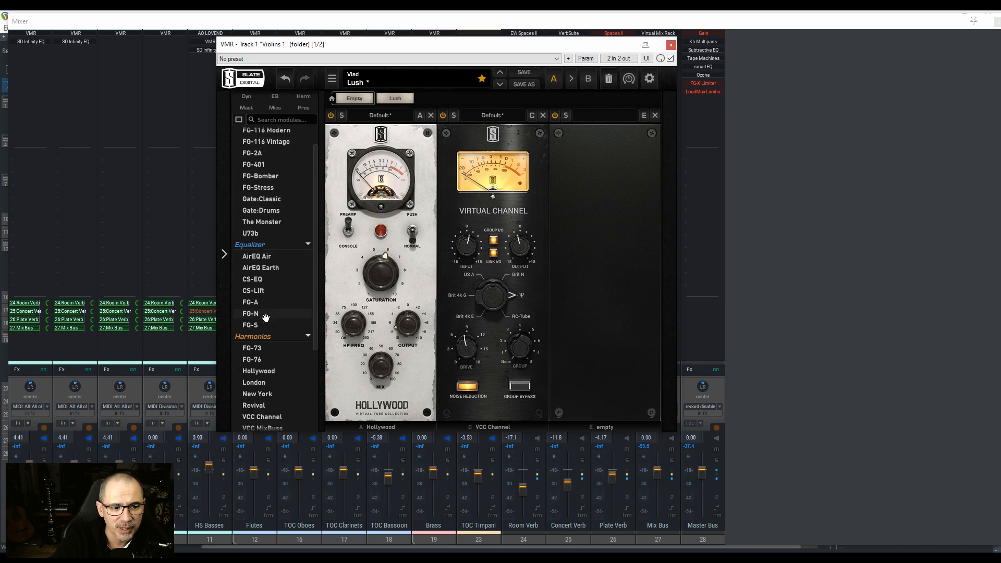
{"action": "scroll", "coordinate": [271, 374], "scroll_direction": "down", "scroll_amount": 2}
{"action": "scroll", "coordinate": [271, 374], "scroll_direction": "down", "scroll_amount": 1}
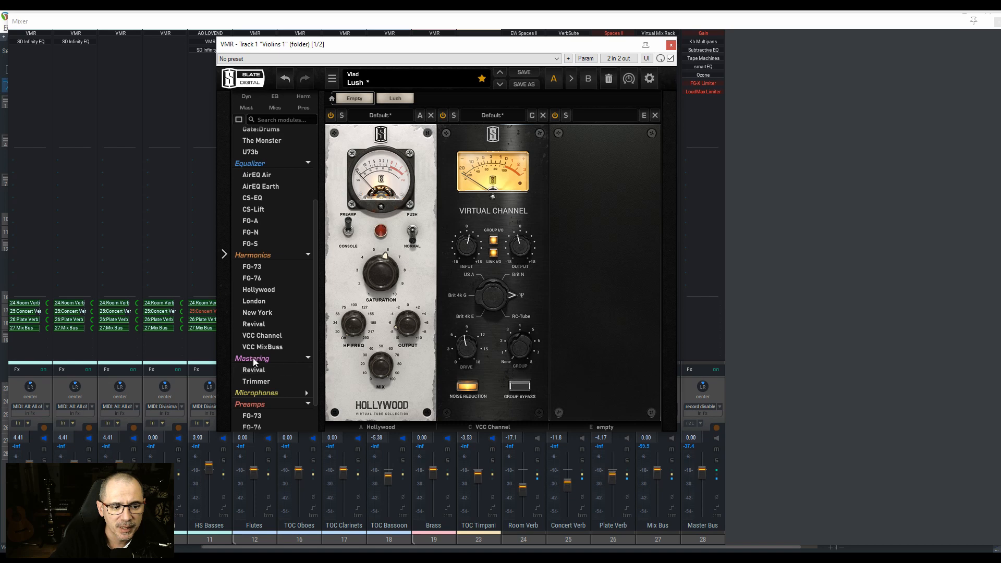
{"action": "scroll", "coordinate": [280, 376], "scroll_direction": "down", "scroll_amount": 1}
{"action": "scroll", "coordinate": [279, 381], "scroll_direction": "up", "scroll_amount": 5}
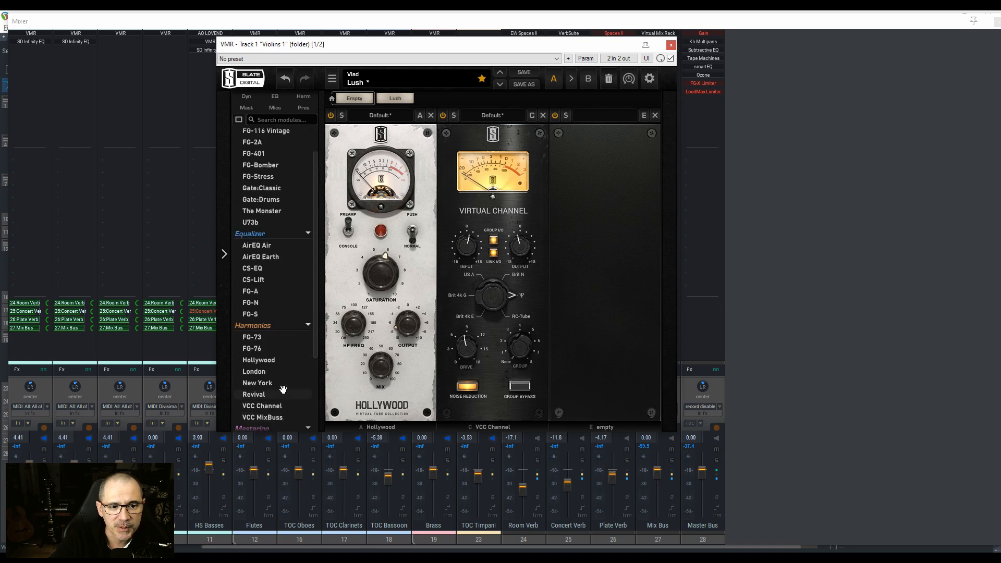
Step: Close the VMR window, select the TOC Timpani track, and view the VMR chain on Violins 1 once more
{"action": "mouse_move", "coordinate": [272, 383]}
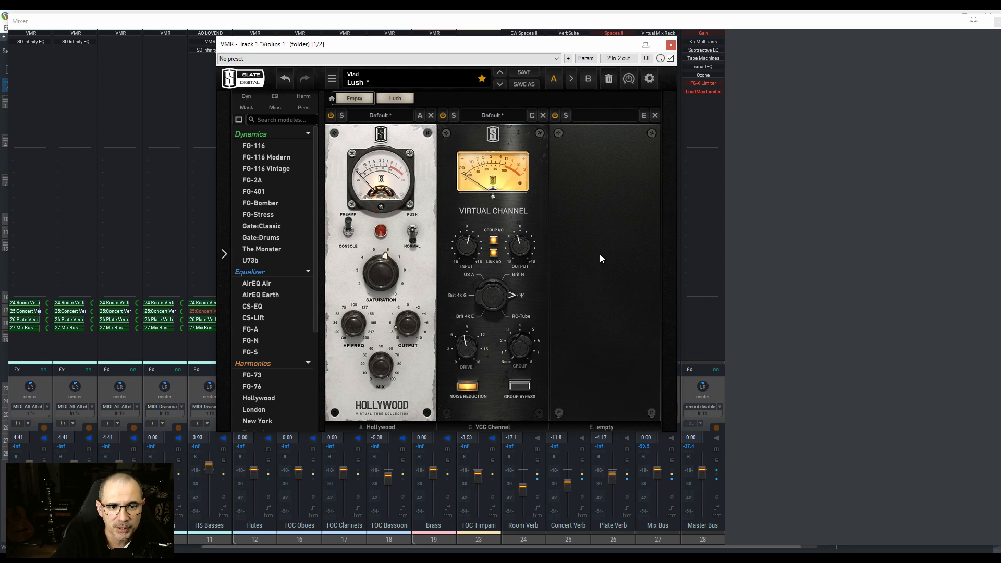
{"action": "left_click", "coordinate": [672, 45]}
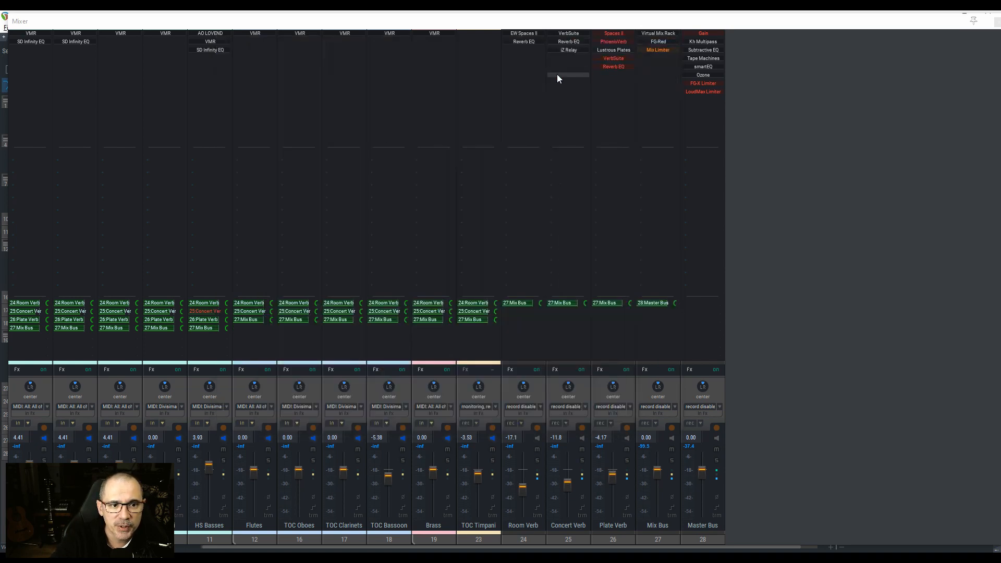
{"action": "left_click", "coordinate": [495, 390]}
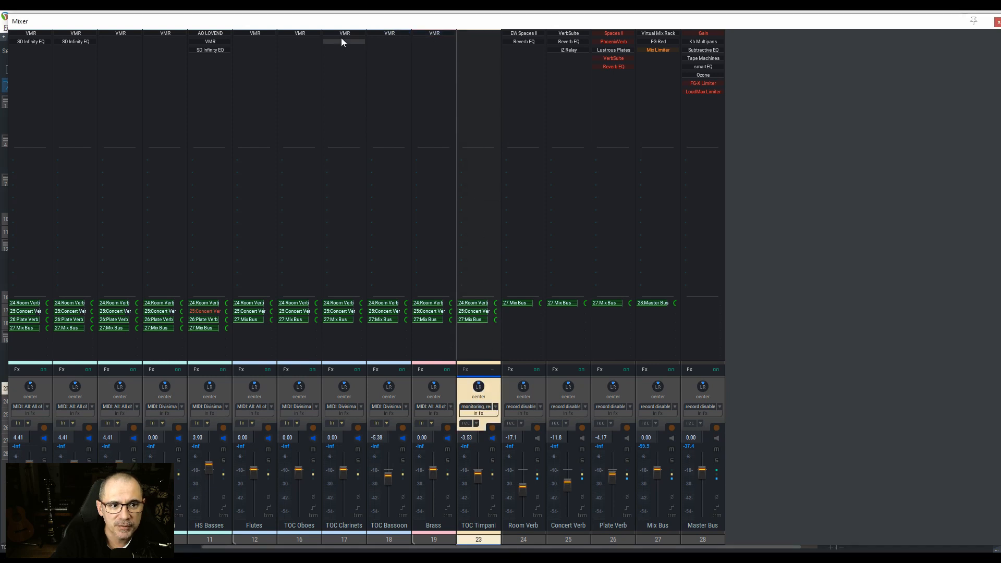
{"action": "left_click", "coordinate": [31, 35]}
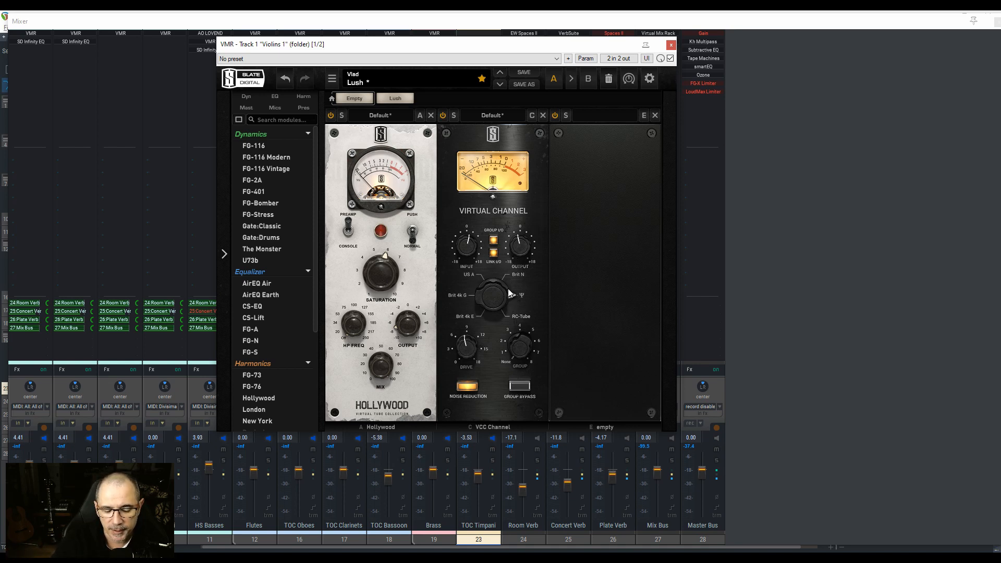
{"action": "left_click", "coordinate": [671, 45]}
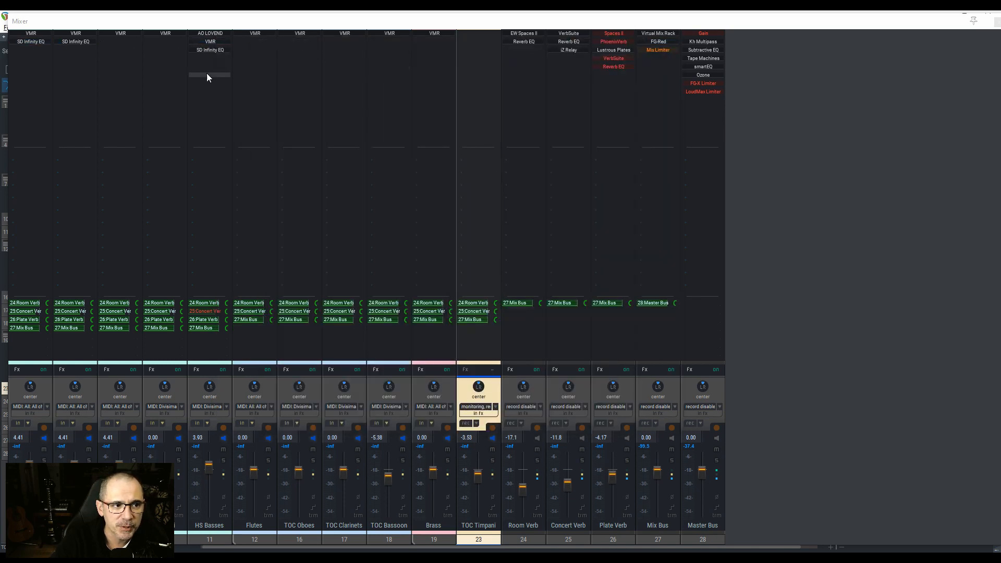
Step: In the HS Basses track's VMR, switch the Virtual Channel's console model away from US A and back again
{"action": "left_click", "coordinate": [226, 392]}
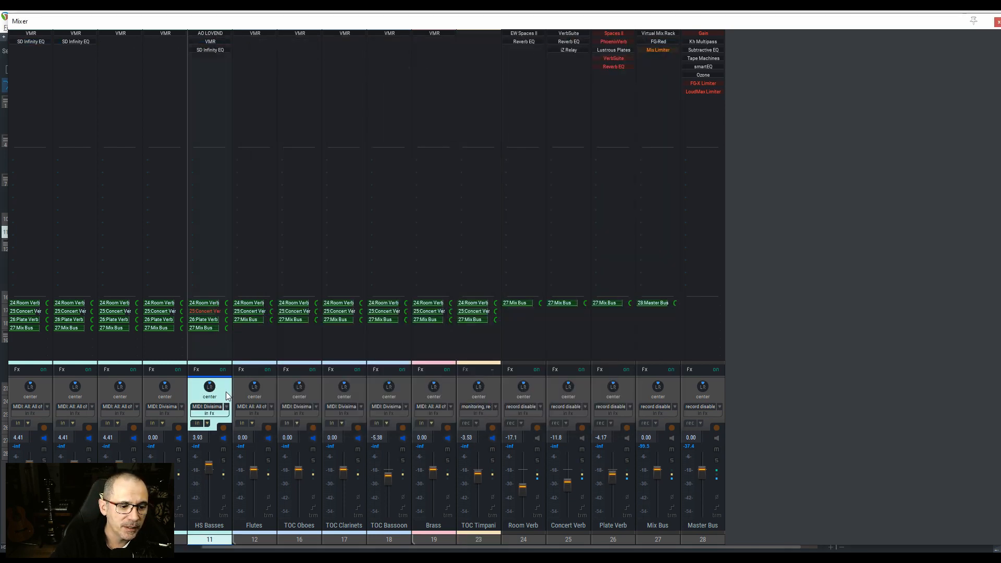
{"action": "left_click", "coordinate": [211, 50]}
{"action": "double_click", "coordinate": [210, 42]}
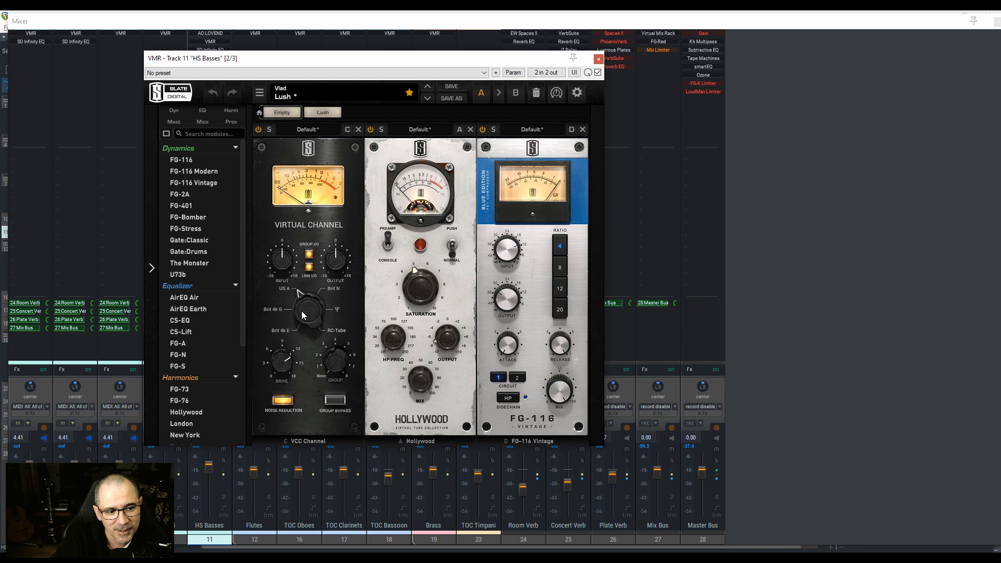
{"action": "left_click_drag", "start_coordinate": [302, 313], "coordinate": [296, 268]}
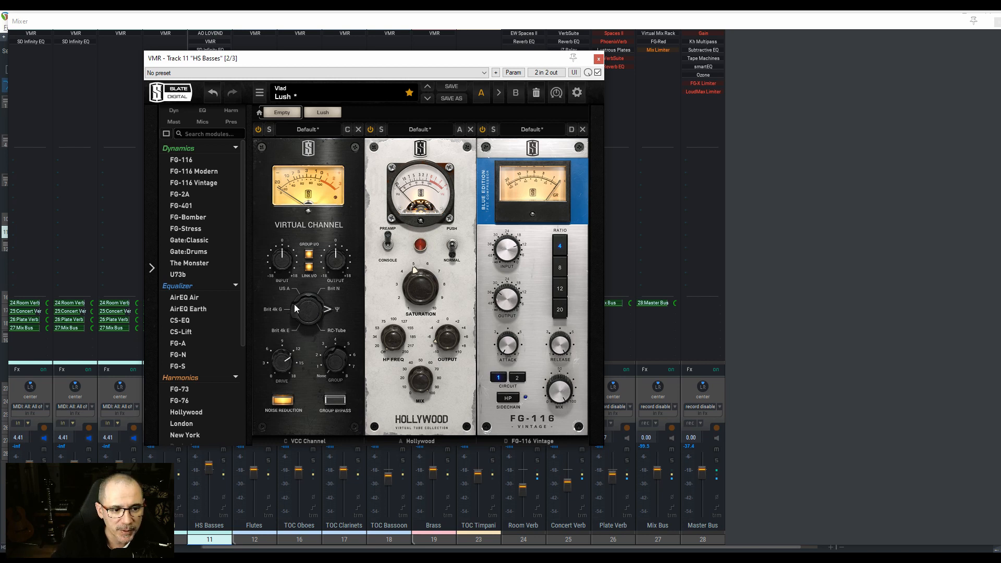
{"action": "left_click_drag", "start_coordinate": [294, 305], "coordinate": [295, 330]}
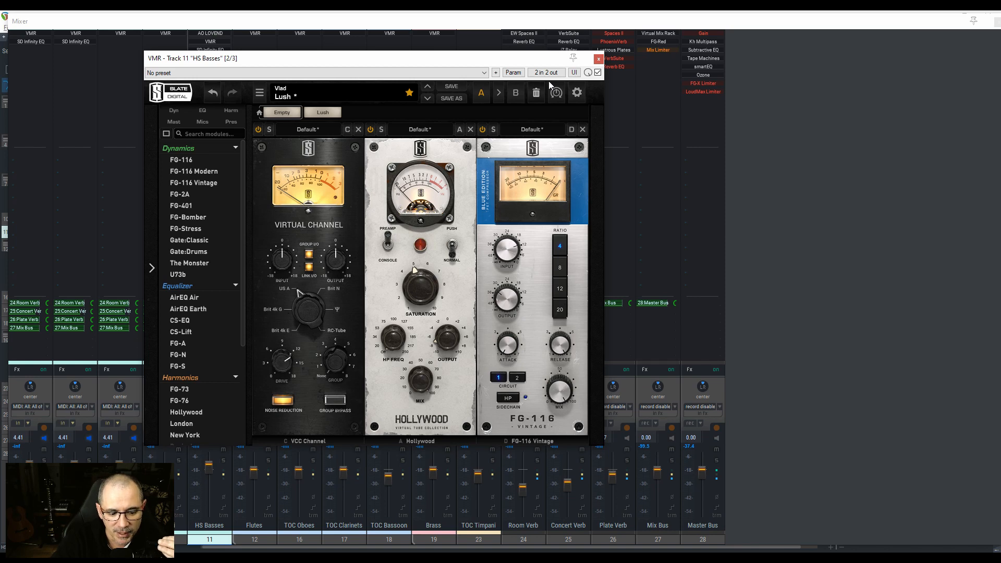
{"action": "left_click", "coordinate": [598, 59]}
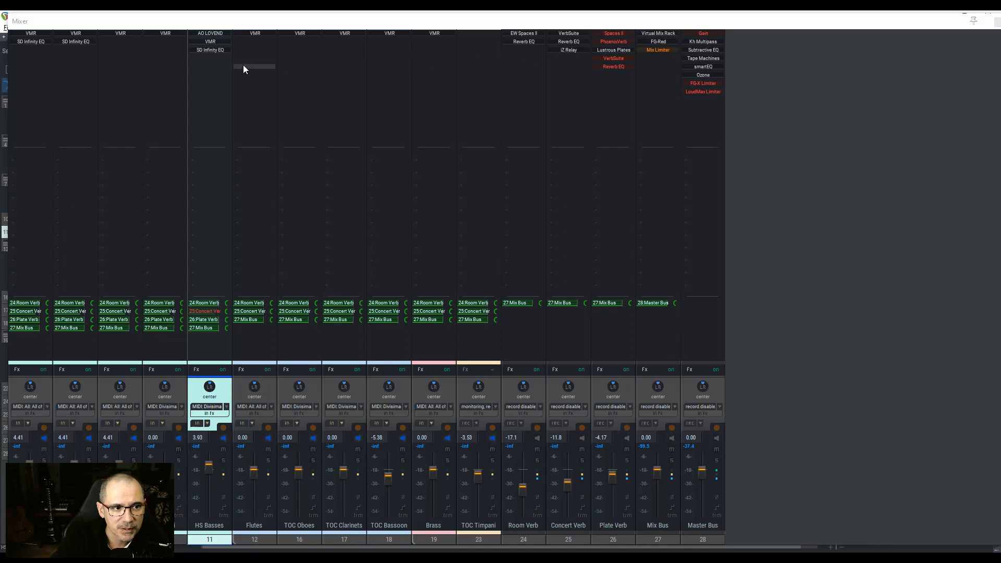
Step: View AO LOVEND on HS Basses, and in that track's VMR insert AirEQ Earth ahead of the Virtual Channel and remove it again
{"action": "left_click", "coordinate": [209, 33]}
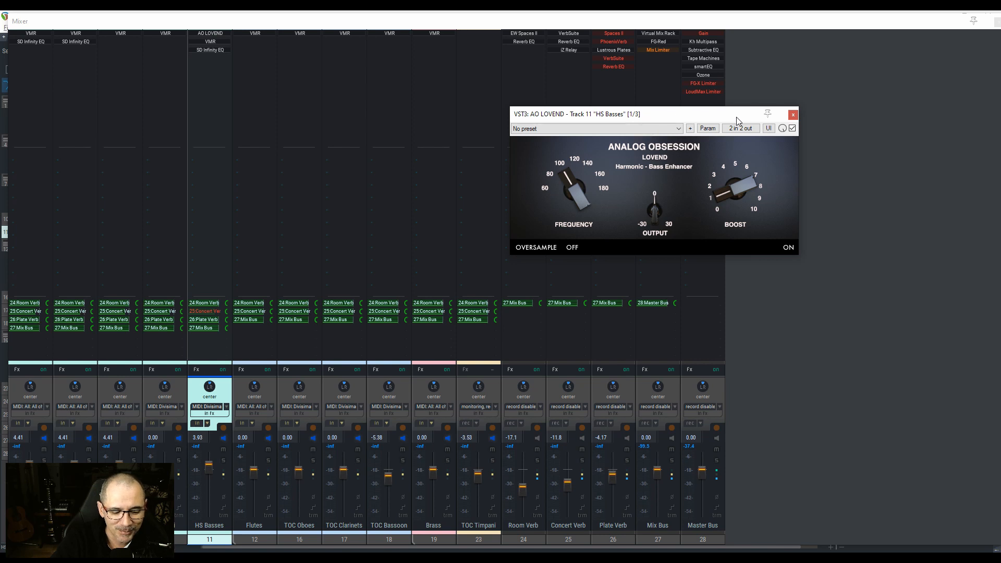
{"action": "left_click", "coordinate": [792, 115]}
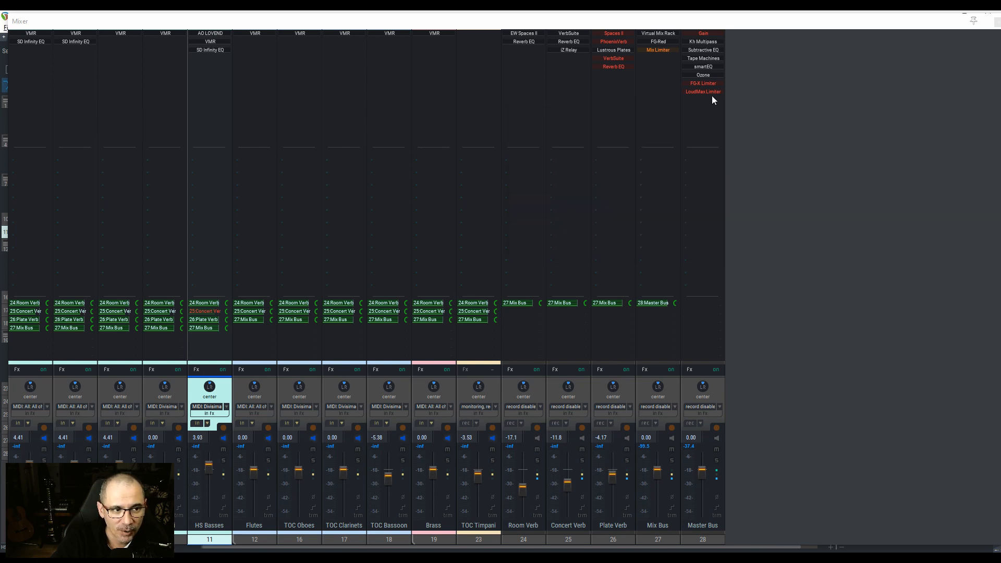
{"action": "double_click", "coordinate": [214, 48]}
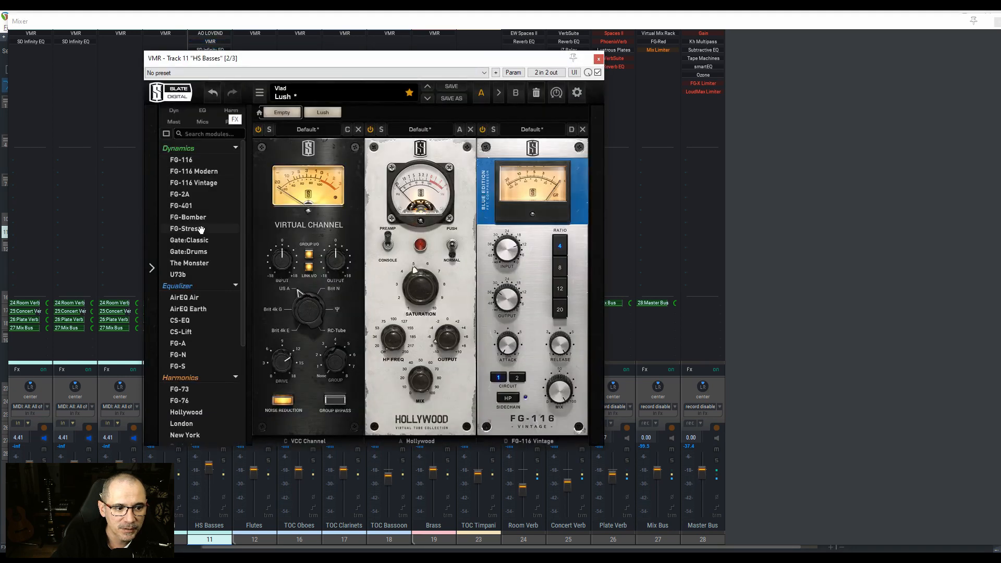
{"action": "left_click_drag", "start_coordinate": [193, 309], "coordinate": [305, 310]}
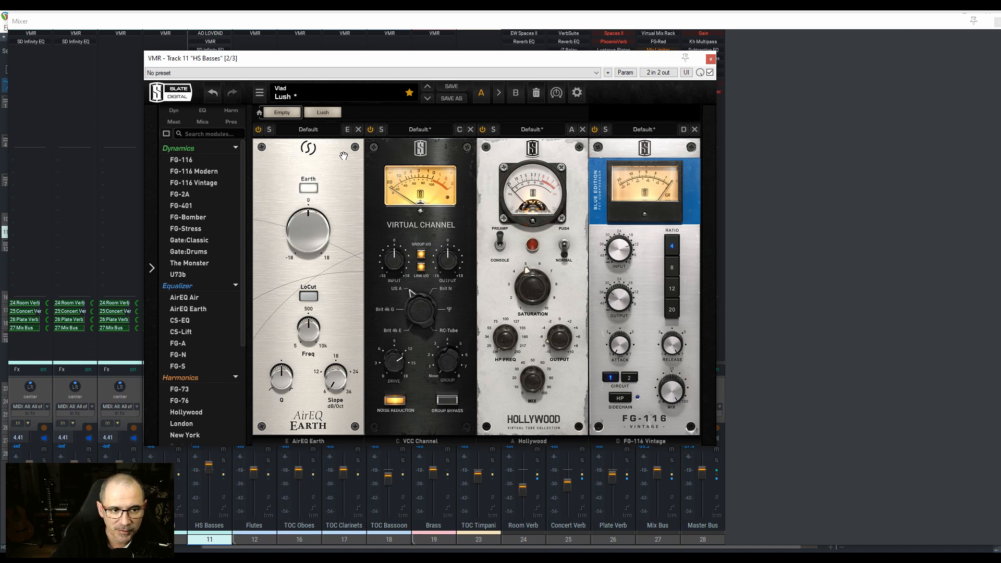
{"action": "left_click", "coordinate": [358, 129]}
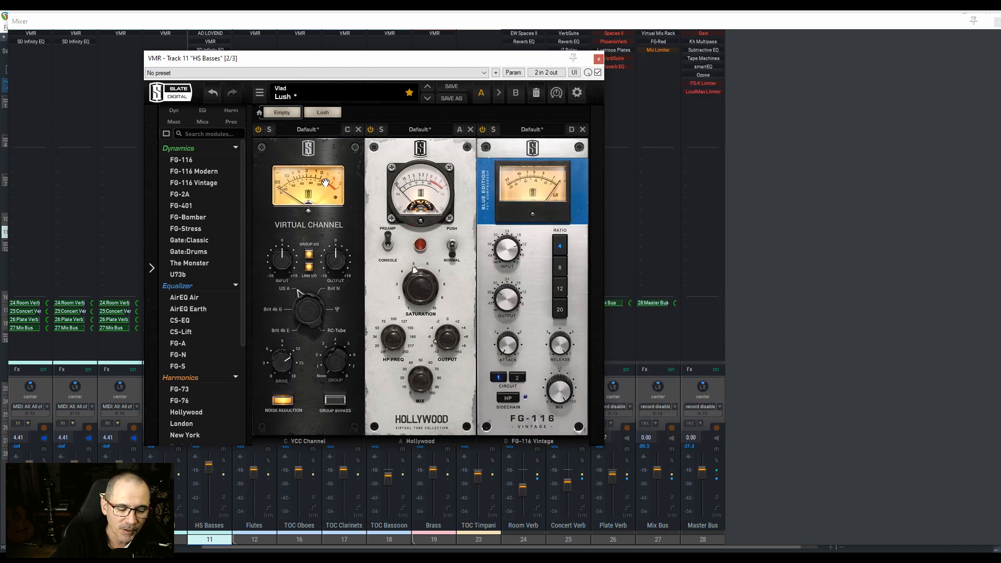
{"action": "left_click", "coordinate": [599, 59]}
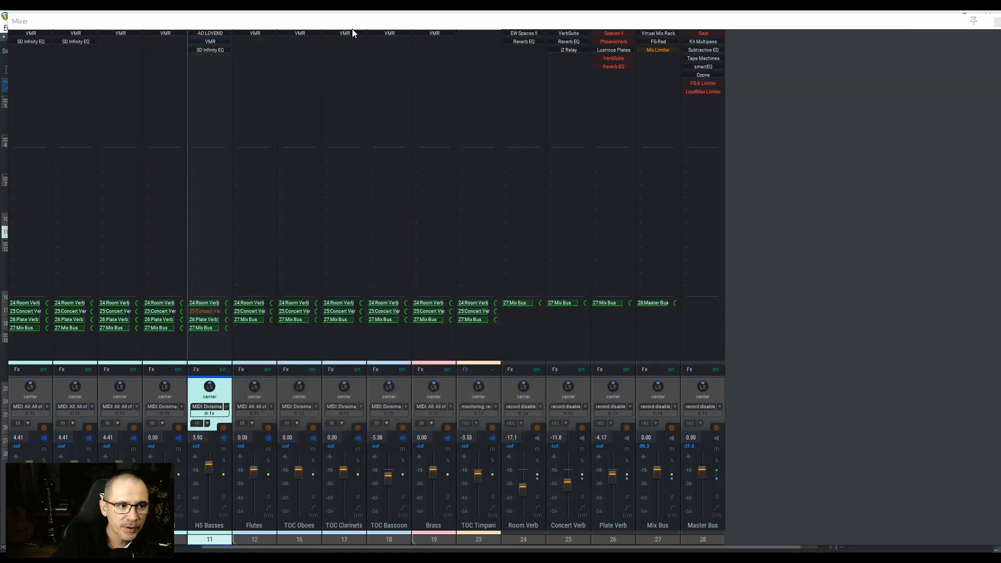
Step: View the SD Infinity EQ curve on the Violins 1 folder track and close the plug-in
{"action": "left_click", "coordinate": [29, 43]}
{"action": "left_click", "coordinate": [29, 42]}
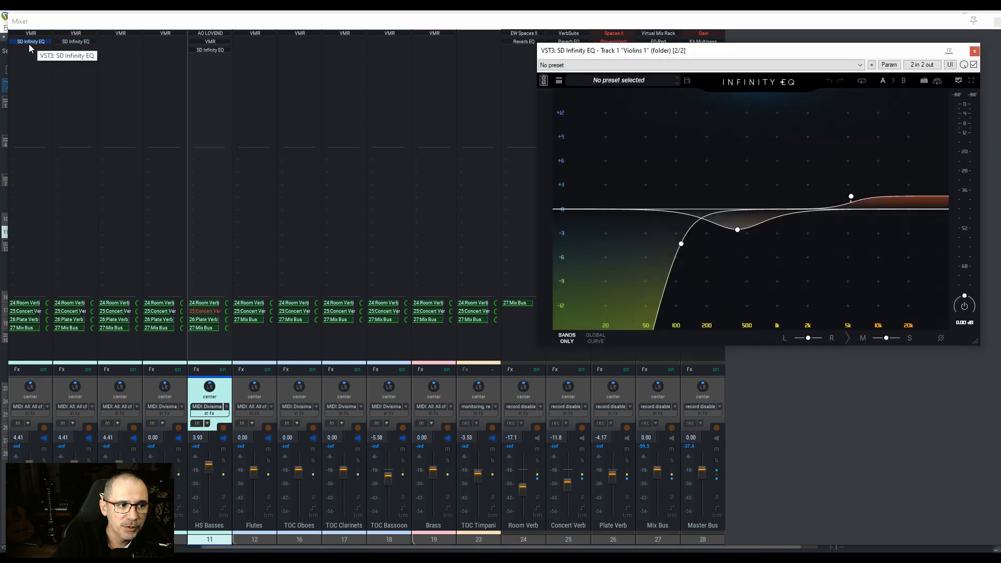
{"action": "left_click_drag", "start_coordinate": [722, 58], "coordinate": [374, 105]}
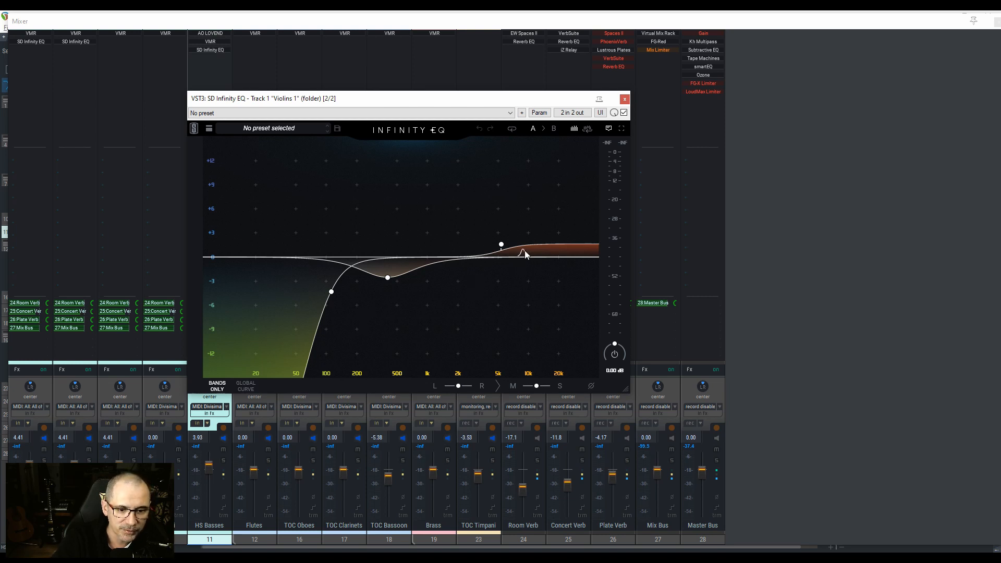
{"action": "left_click", "coordinate": [625, 99]}
Step: Add Eiosis AirEQ from the EQ plug-in folder to the Flutes track, view it, and remove it again
{"action": "double_click", "coordinate": [248, 43]}
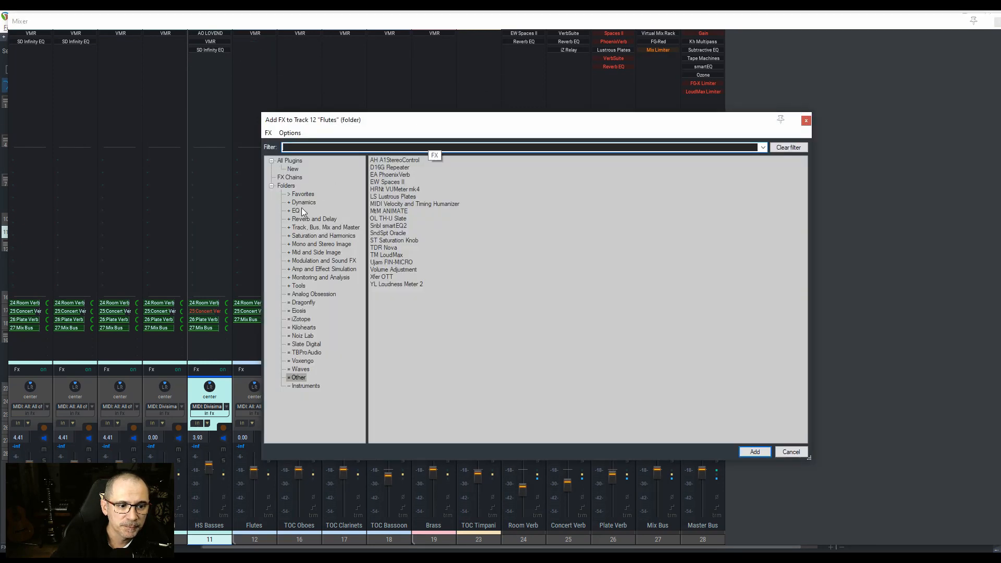
{"action": "left_click", "coordinate": [299, 209]}
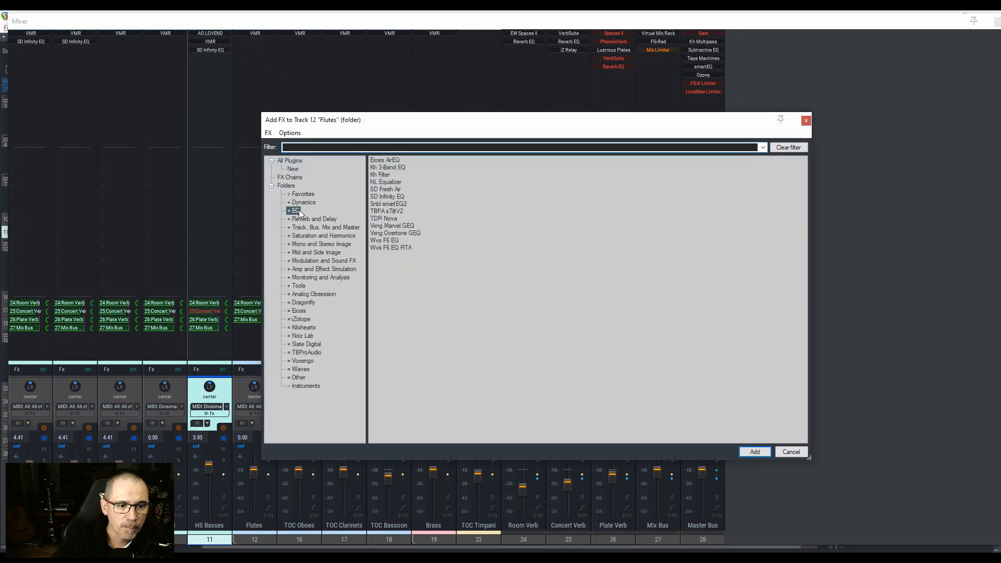
{"action": "left_click", "coordinate": [397, 161]}
{"action": "double_click", "coordinate": [397, 162]}
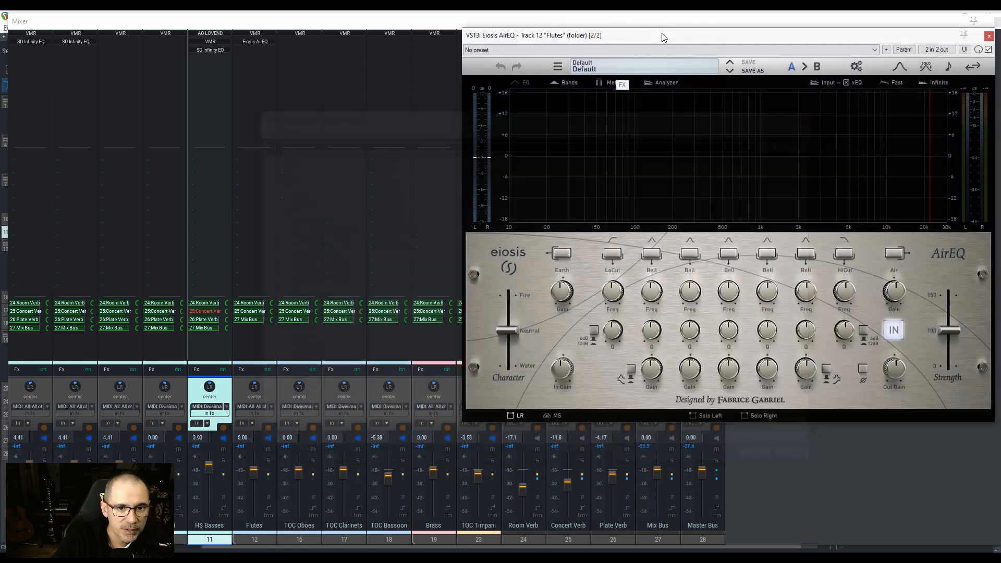
{"action": "left_click_drag", "start_coordinate": [663, 38], "coordinate": [490, 77]}
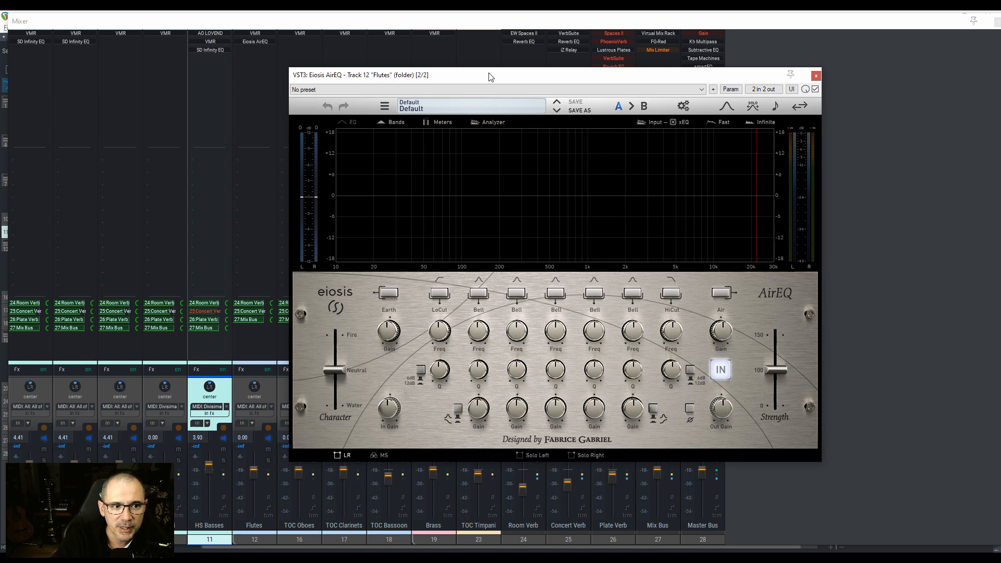
{"action": "left_click_drag", "start_coordinate": [488, 77], "coordinate": [459, 79]}
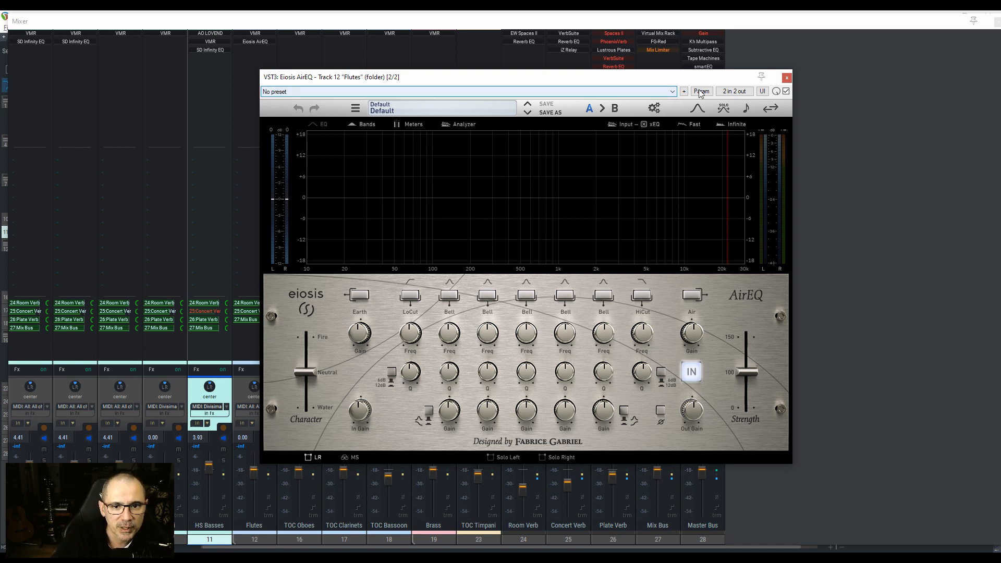
{"action": "left_click", "coordinate": [786, 80]}
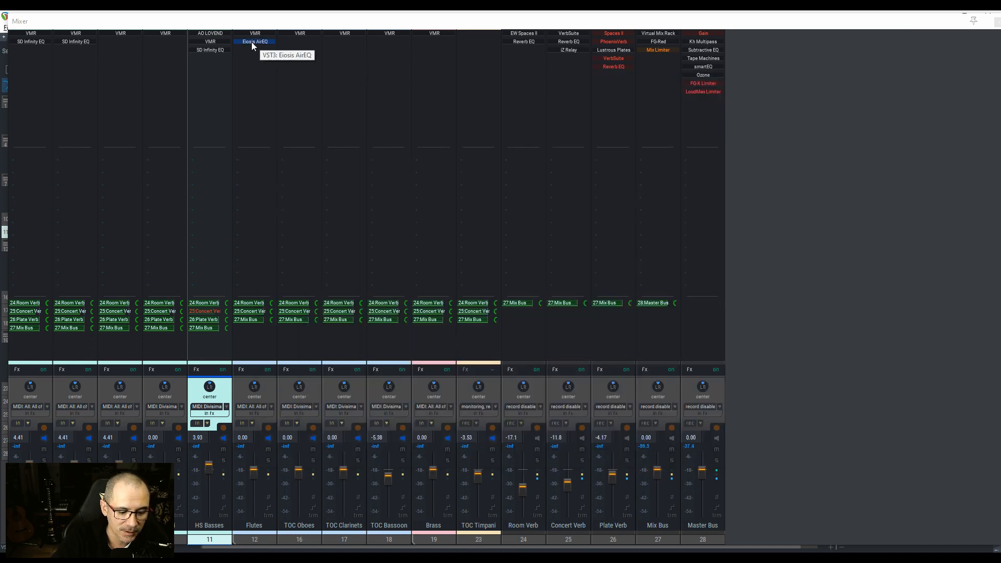
{"action": "key", "text": "Delete"}
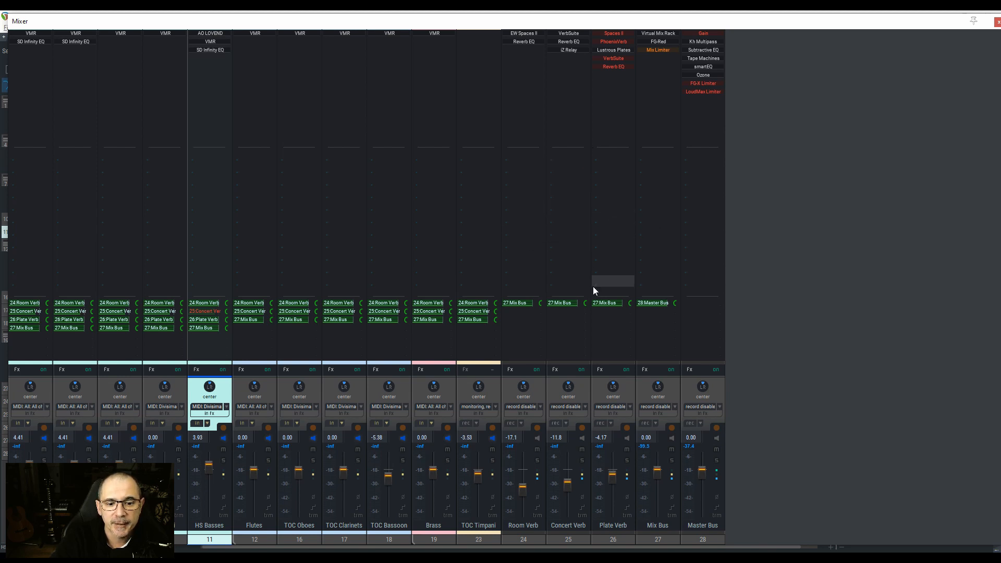
Step: Select the Plate Verb track, view its Lustrous Plates reverb, and close the plug-in
{"action": "left_click", "coordinate": [626, 384]}
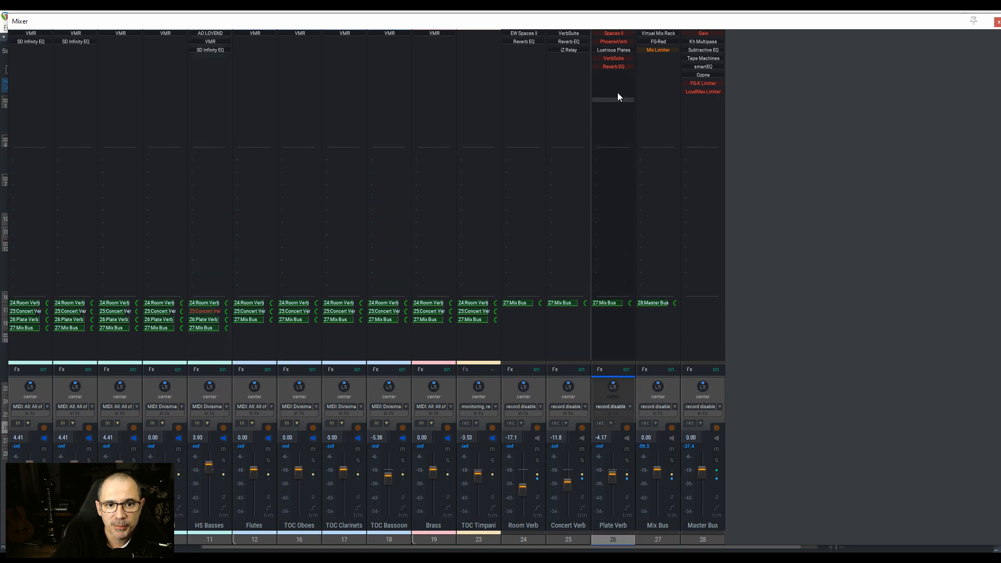
{"action": "left_click", "coordinate": [620, 49]}
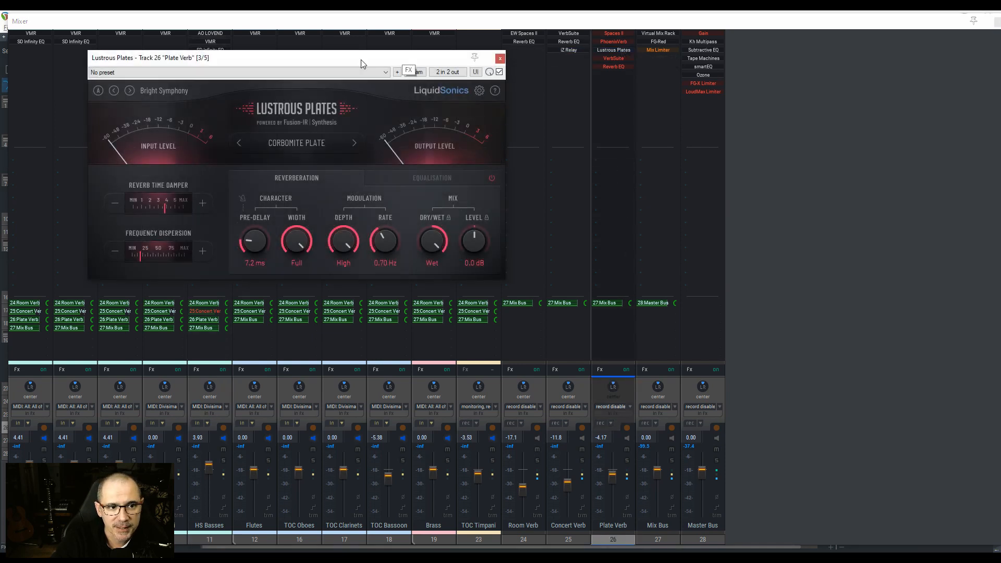
{"action": "left_click_drag", "start_coordinate": [360, 60], "coordinate": [558, 103]}
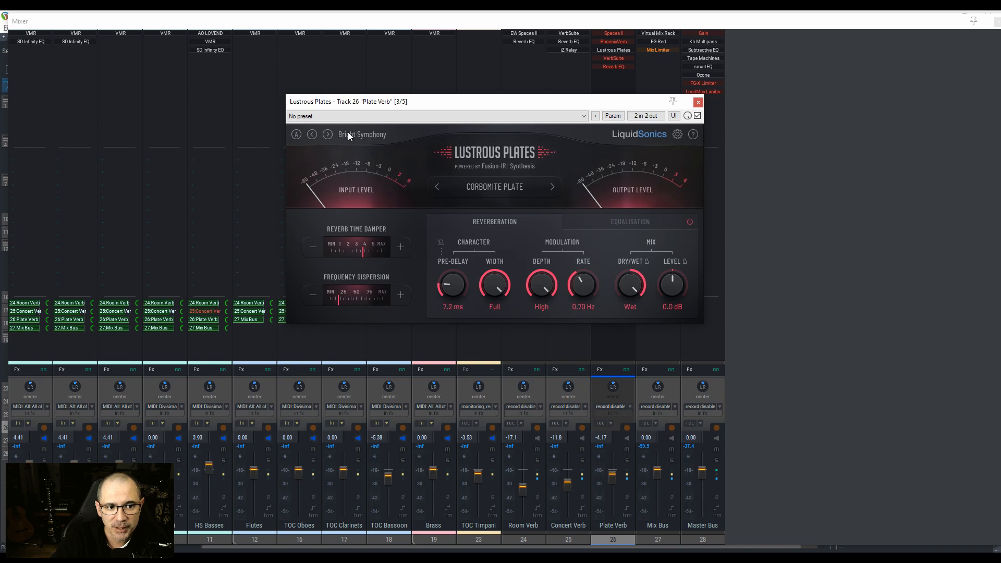
{"action": "left_click", "coordinate": [698, 103]}
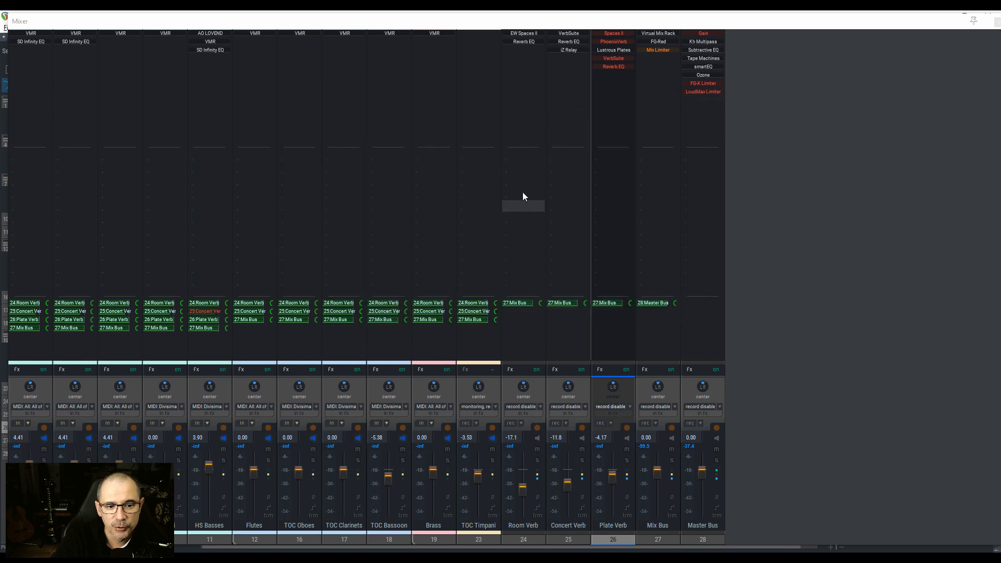
Step: View the EW Spaces II reverb on the Room Verb track and the VerbSuite reverb on the Concert Verb track
{"action": "left_click", "coordinate": [527, 37]}
{"action": "left_click", "coordinate": [527, 36]}
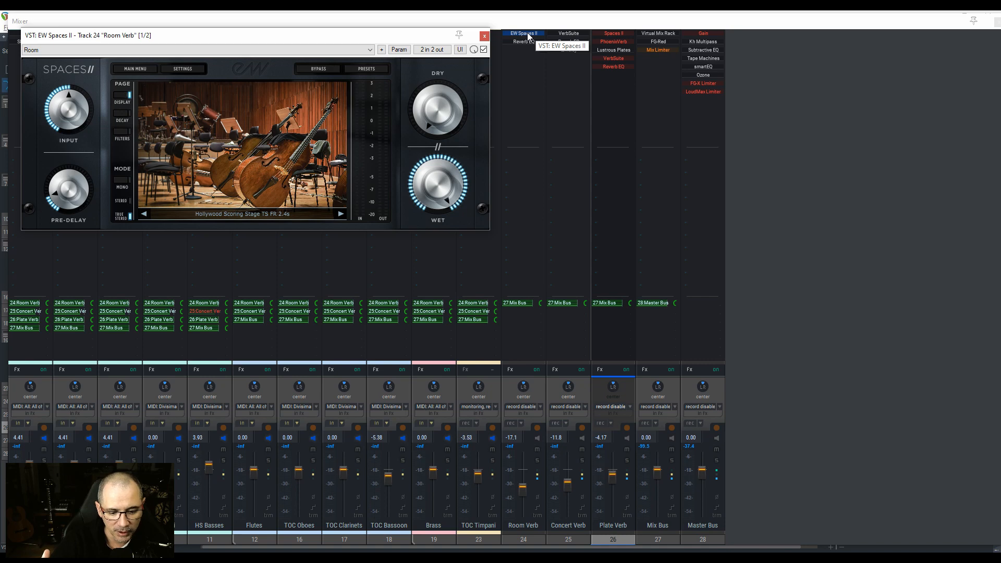
{"action": "left_click", "coordinate": [484, 37]}
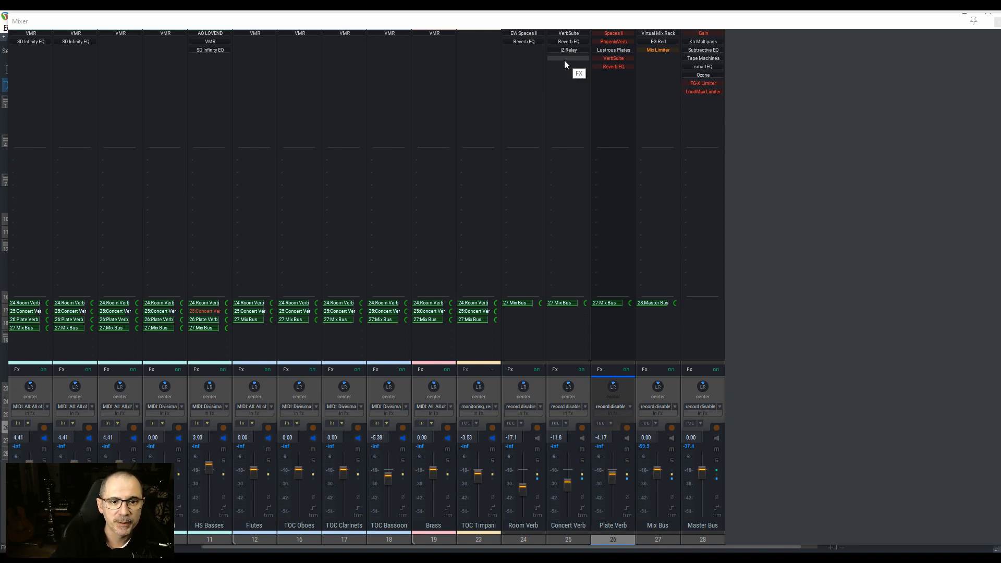
{"action": "double_click", "coordinate": [567, 35]}
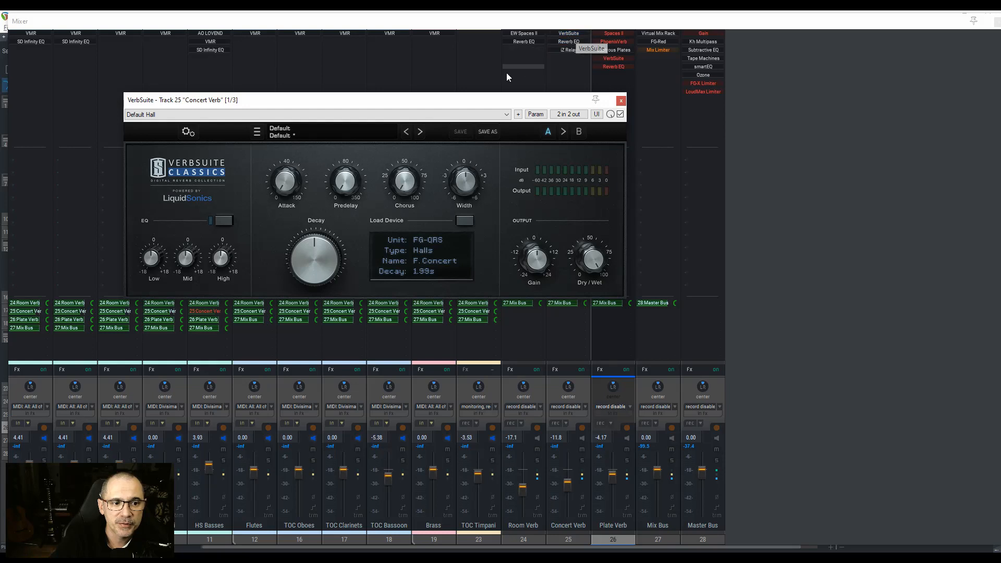
{"action": "left_click_drag", "start_coordinate": [453, 103], "coordinate": [499, 83]}
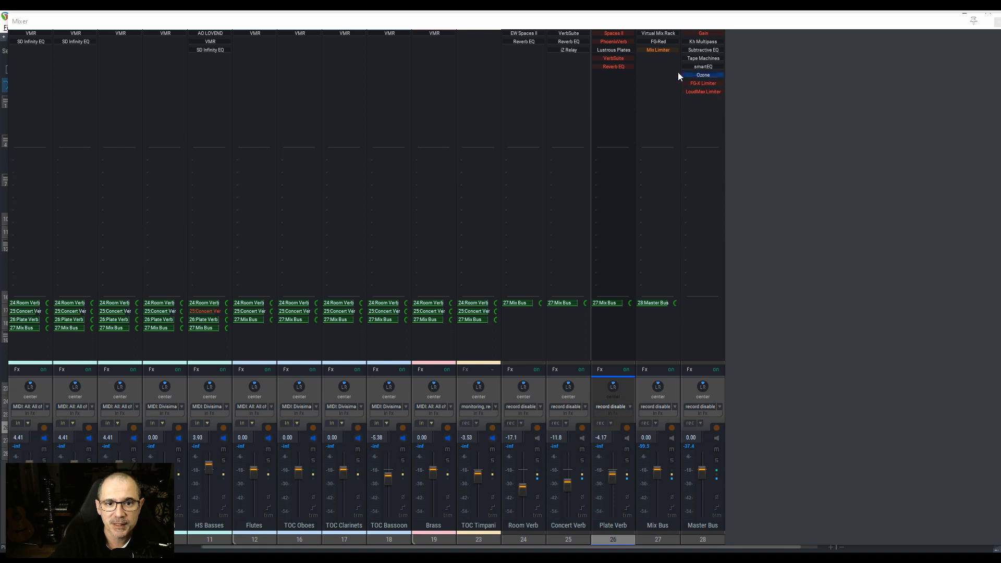
Step: View the Trimmer and Virtual Mixbuss modules in the Virtual Mix Rack on the Mix Bus track
{"action": "left_click", "coordinate": [659, 35]}
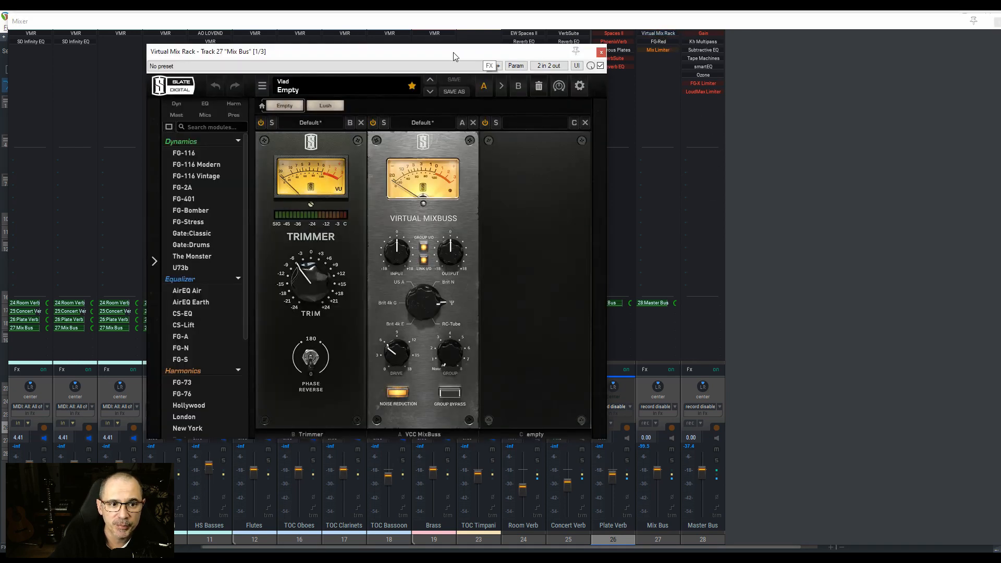
{"action": "left_click_drag", "start_coordinate": [453, 56], "coordinate": [567, 60]}
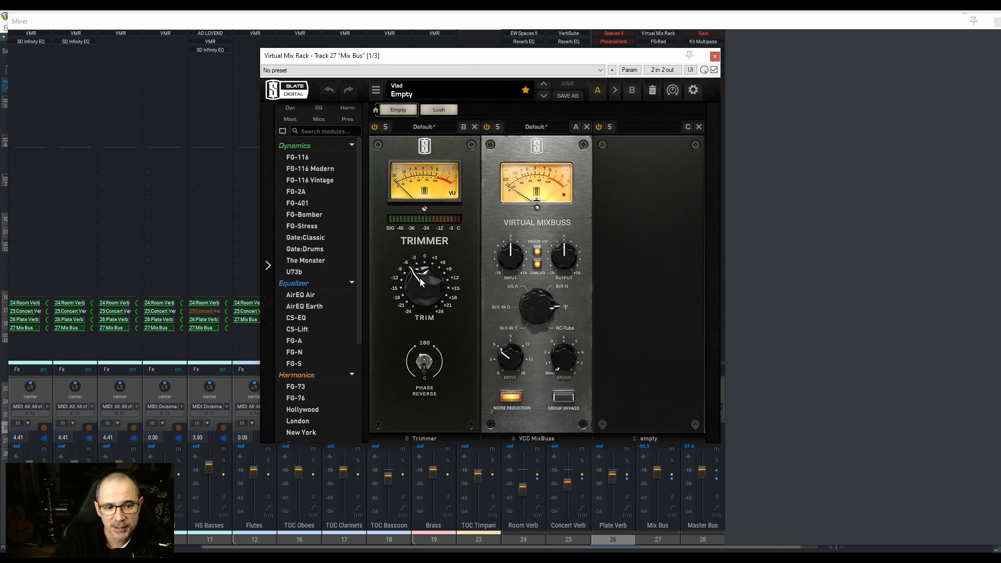
{"action": "mouse_move", "coordinate": [420, 277]}
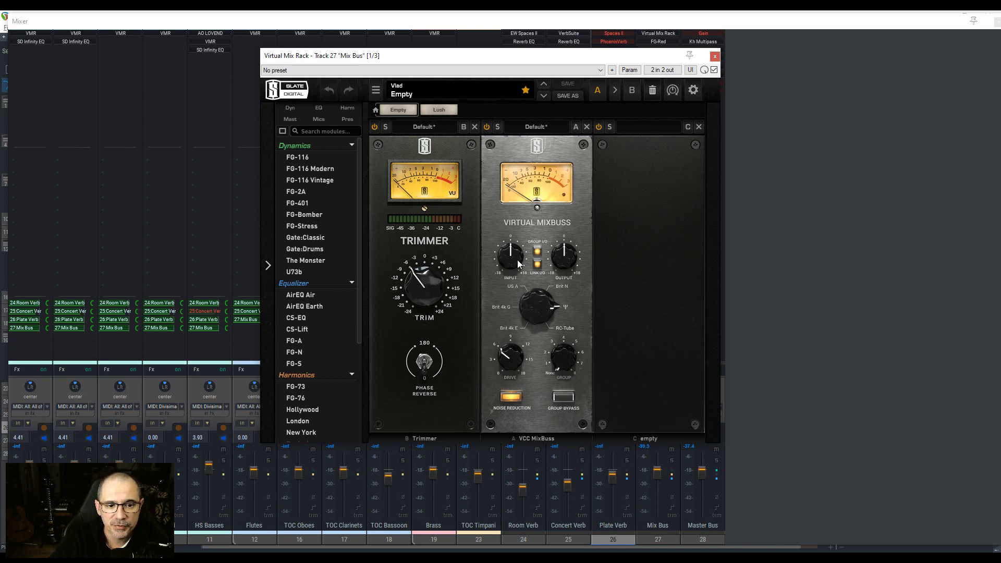
{"action": "left_click_drag", "start_coordinate": [525, 59], "coordinate": [667, 58]}
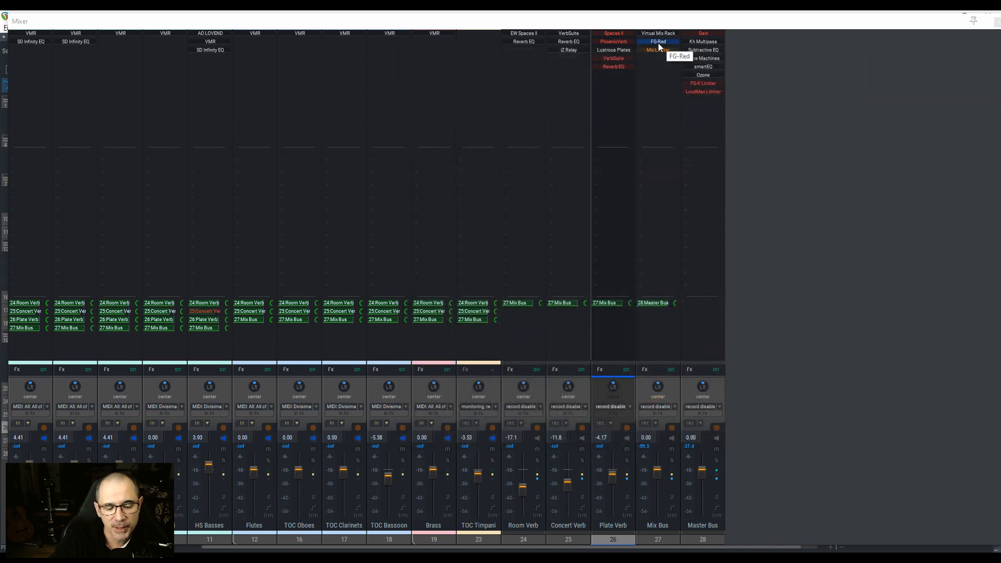
Step: View the FG-Red compressor's settings on the Mix Bus track and close the plug-in
{"action": "left_click", "coordinate": [658, 42]}
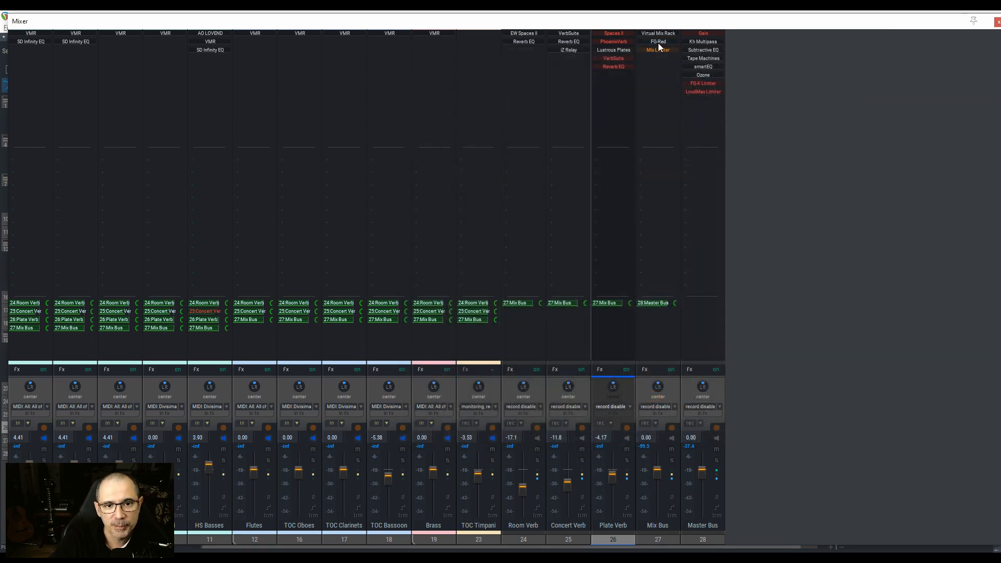
{"action": "left_click_drag", "start_coordinate": [490, 93], "coordinate": [551, 119]}
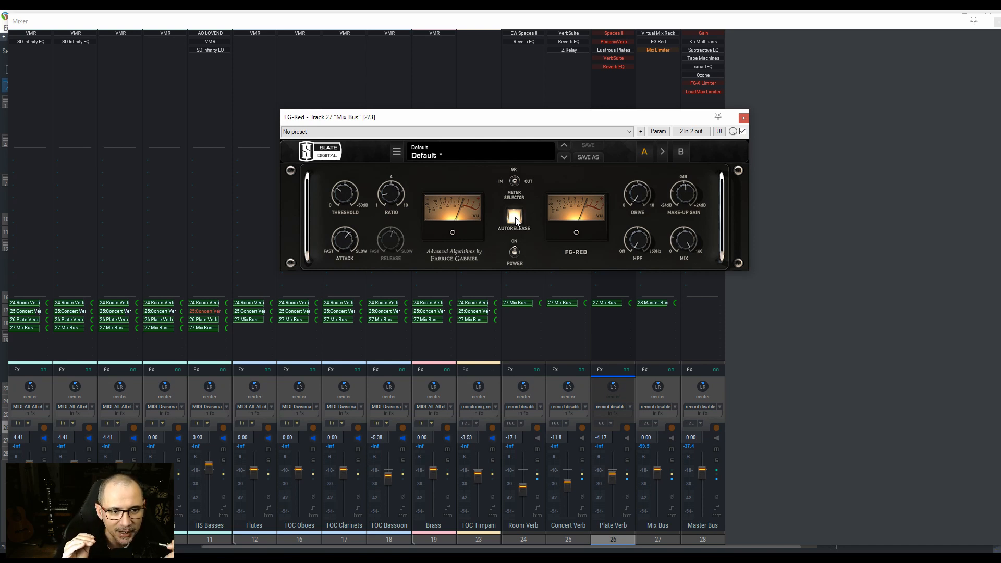
{"action": "mouse_move", "coordinate": [390, 196]}
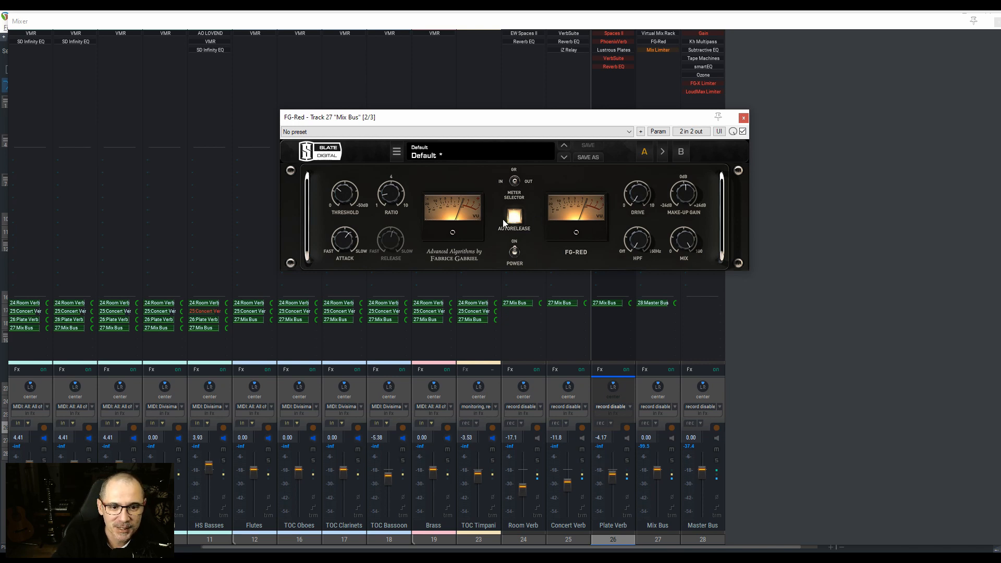
{"action": "left_click", "coordinate": [743, 118]}
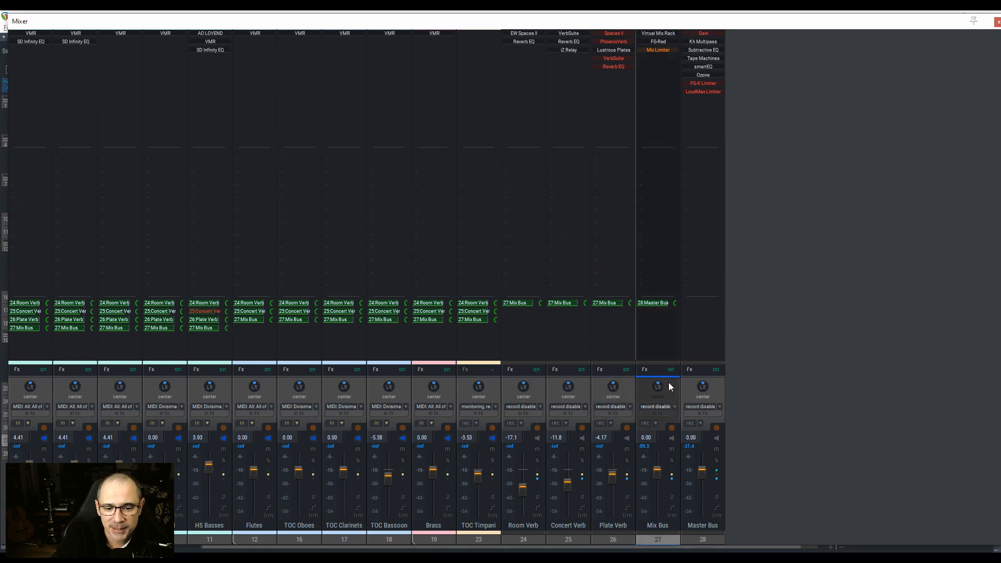
Step: Select the Master Bus track, view its Kh Multipass multiband compressor, and close the plug-in
{"action": "left_click", "coordinate": [718, 390]}
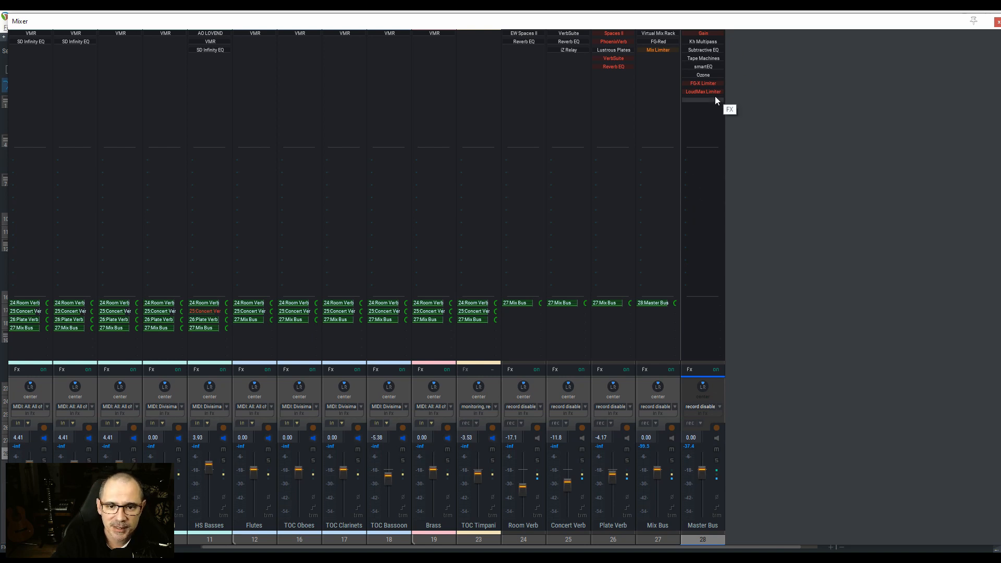
{"action": "left_click", "coordinate": [708, 43]}
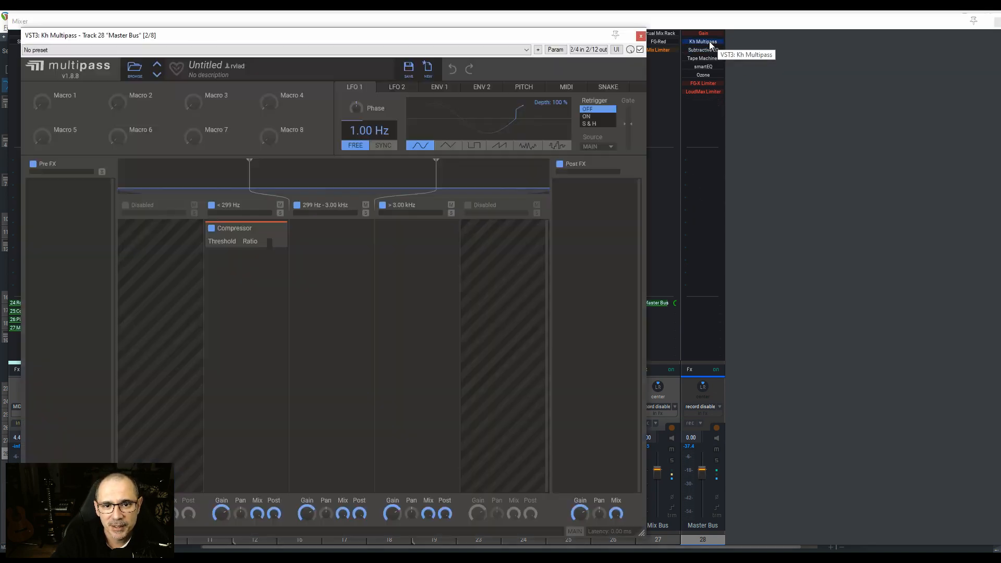
{"action": "left_click_drag", "start_coordinate": [405, 38], "coordinate": [479, 36]}
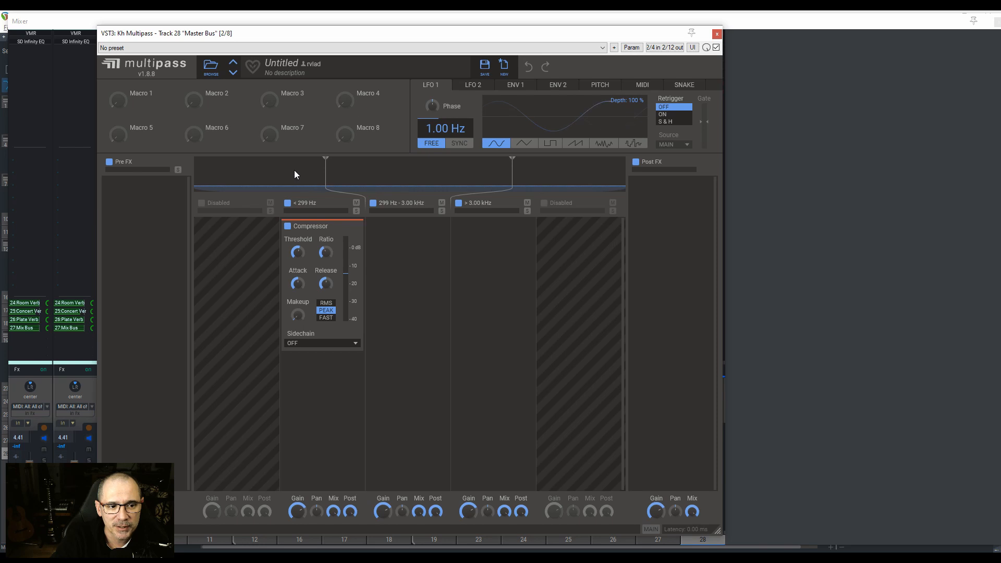
{"action": "left_click", "coordinate": [716, 34]}
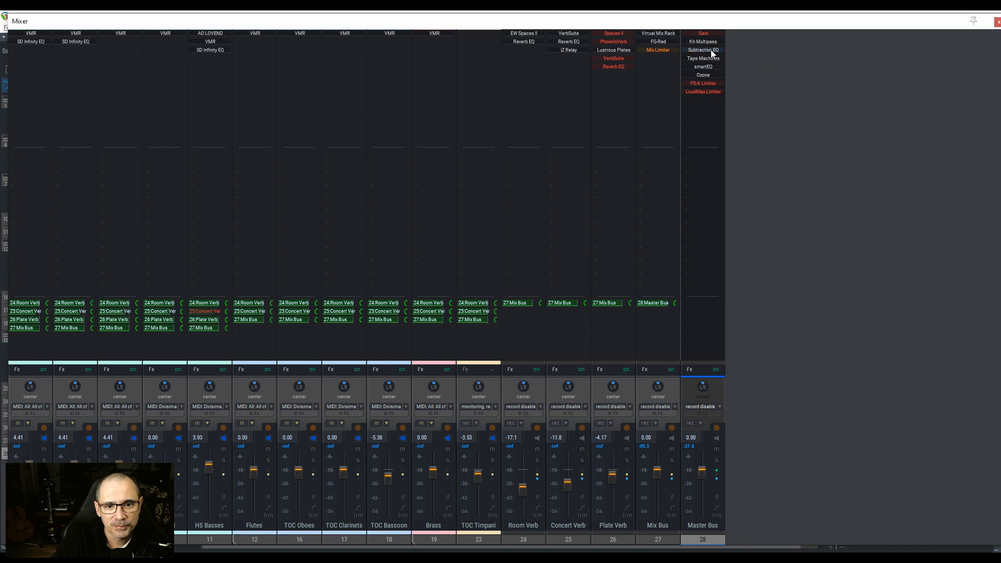
Step: Examine the low-cut, high-cut and side-channel bands of the Subtractive EQ on the Master Bus track and close the plug-in
{"action": "double_click", "coordinate": [711, 49]}
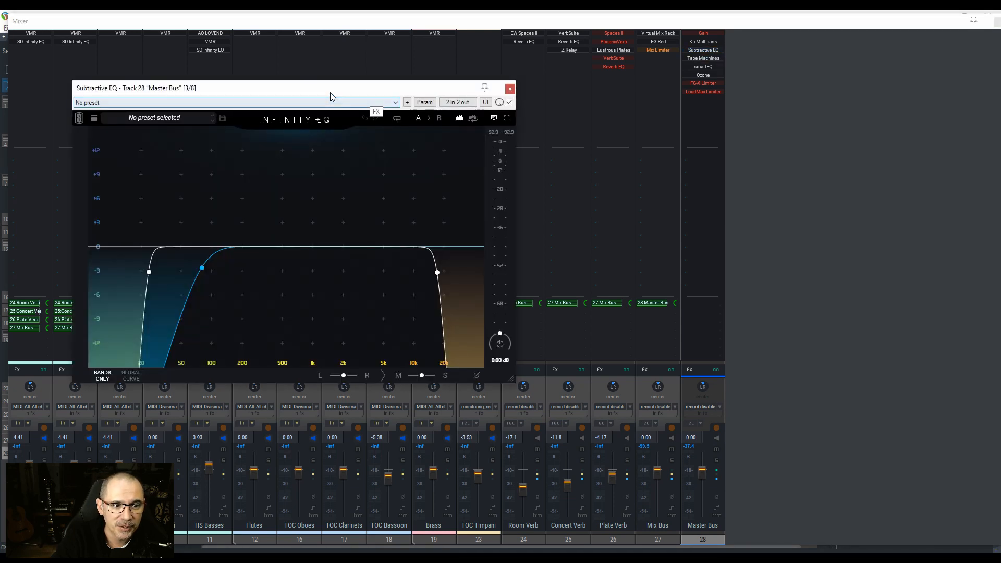
{"action": "left_click_drag", "start_coordinate": [329, 89], "coordinate": [465, 101]}
{"action": "left_click", "coordinate": [284, 283]}
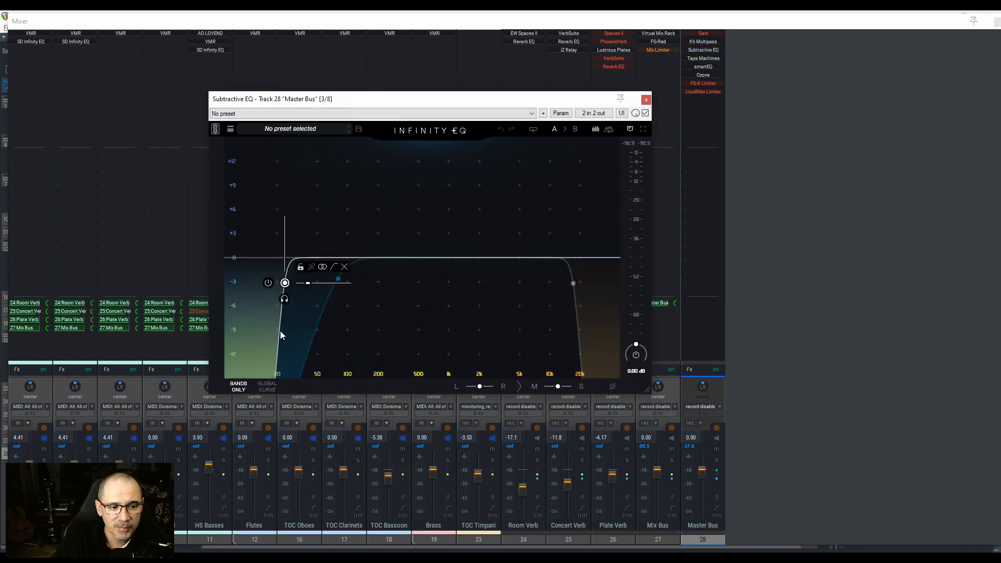
{"action": "mouse_move", "coordinate": [576, 286]}
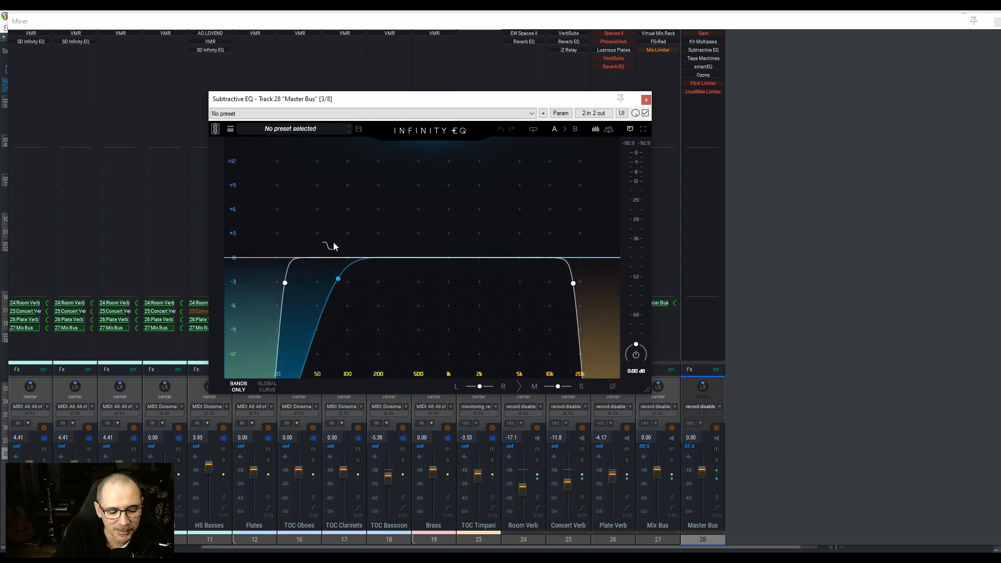
{"action": "mouse_move", "coordinate": [338, 280]}
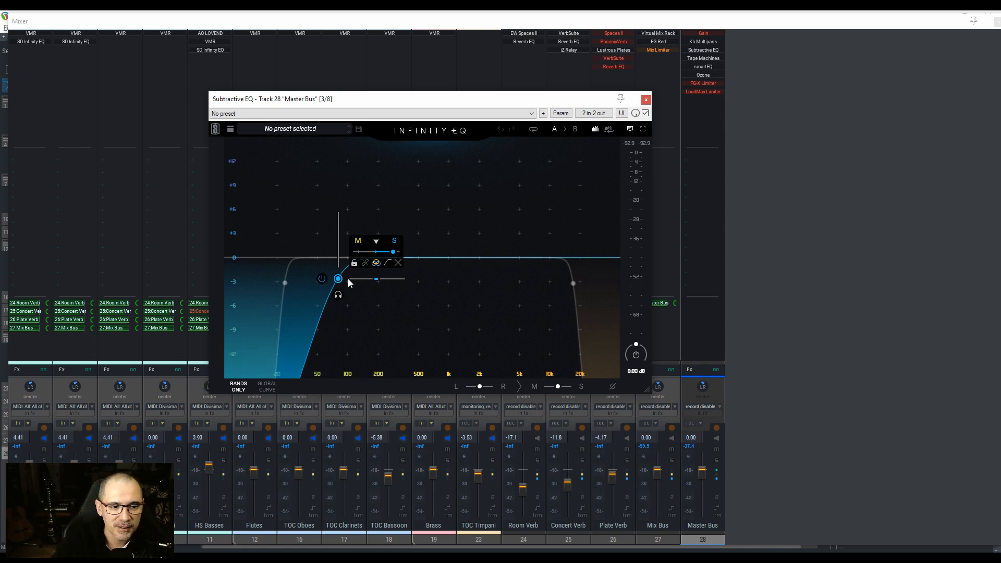
{"action": "left_click", "coordinate": [645, 99]}
Step: Set the Tape Machines input on the Master Bus to +1.22 dB, with the linked output at -1.22 dB, and close the plug-in
{"action": "left_click", "coordinate": [704, 58]}
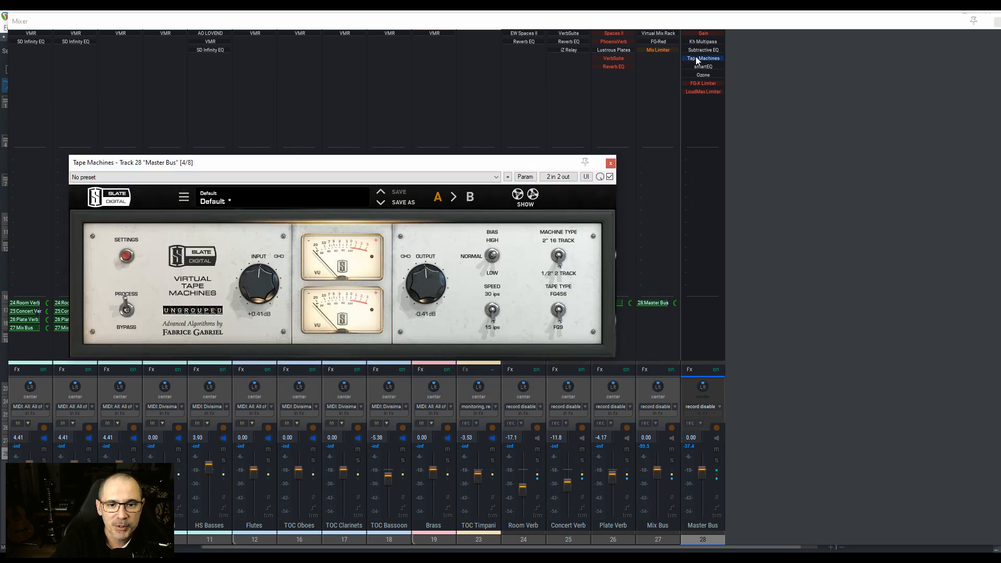
{"action": "left_click_drag", "start_coordinate": [367, 164], "coordinate": [513, 107]}
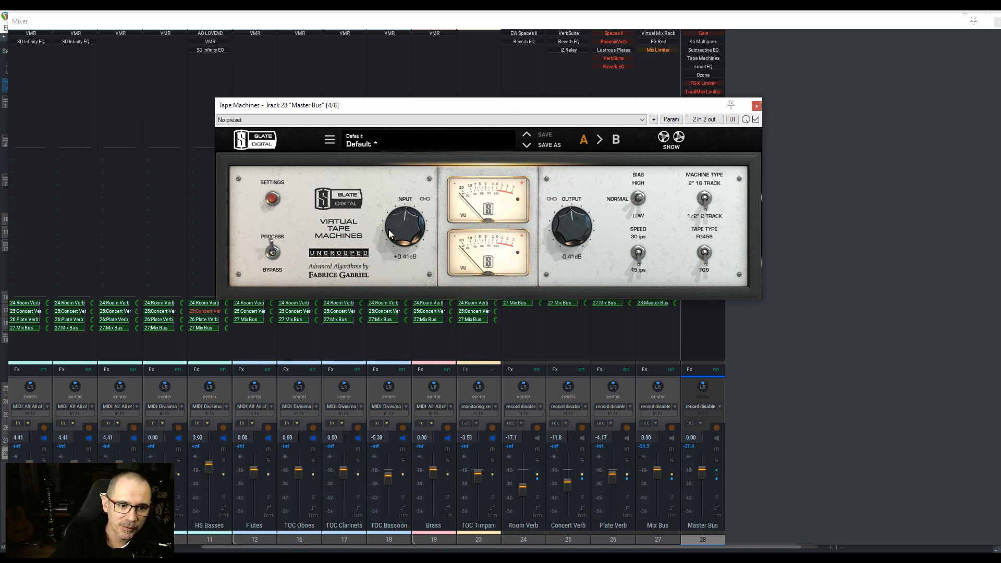
{"action": "mouse_move", "coordinate": [396, 232]}
{"action": "left_mouse_down"}
{"action": "mouse_move", "coordinate": [398, 216]}
{"action": "mouse_move", "coordinate": [400, 229]}
{"action": "left_mouse_up"}
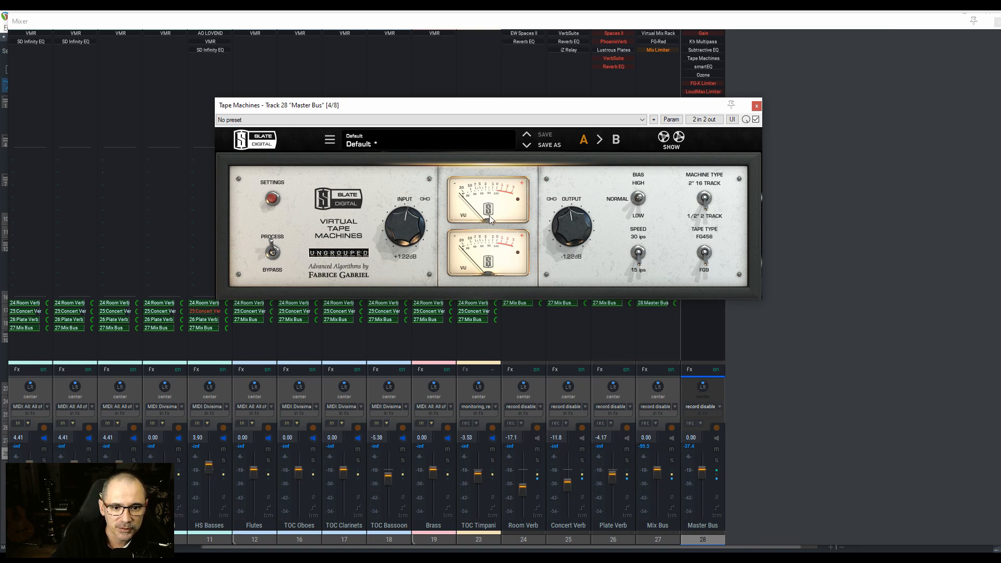
{"action": "left_click", "coordinate": [757, 106]}
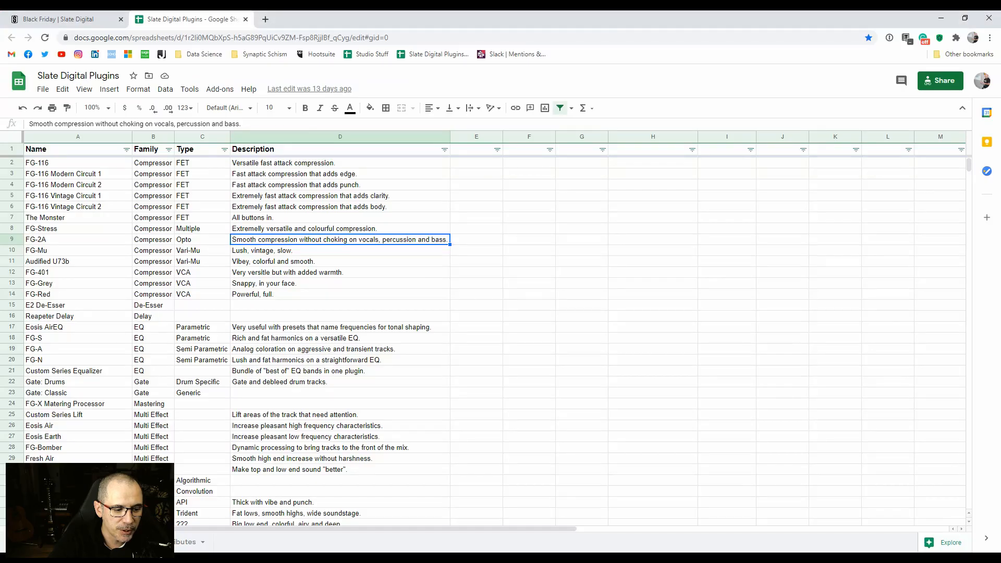
Step: Switch to the Slate Digital Plugins spreadsheet in Google Sheets and look through the plug-ins' families, types and descriptions
{"action": "scroll", "coordinate": [235, 287], "scroll_direction": "down", "scroll_amount": 3}
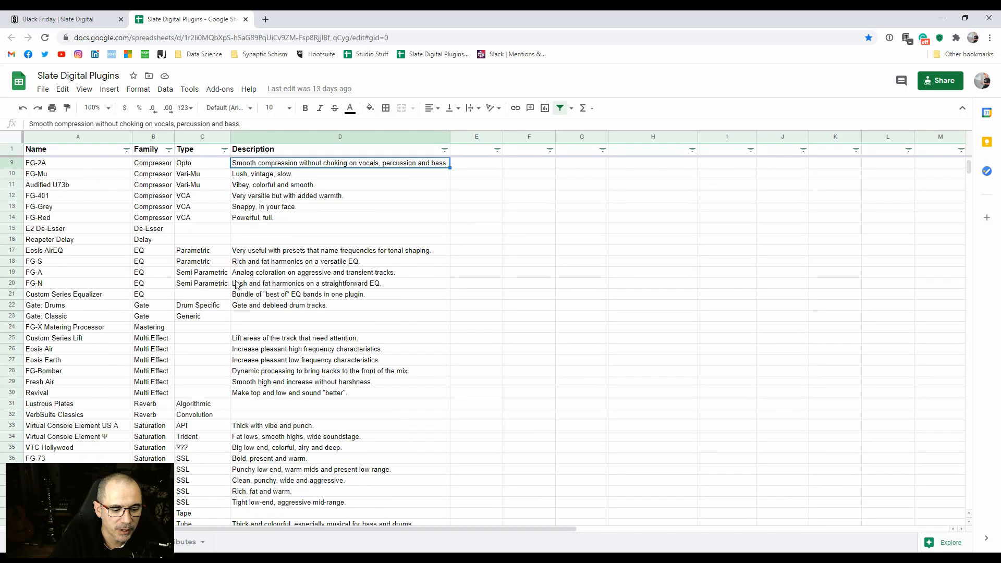
{"action": "scroll", "coordinate": [235, 287], "scroll_direction": "up", "scroll_amount": 1}
{"action": "scroll", "coordinate": [236, 286], "scroll_direction": "down", "scroll_amount": 3}
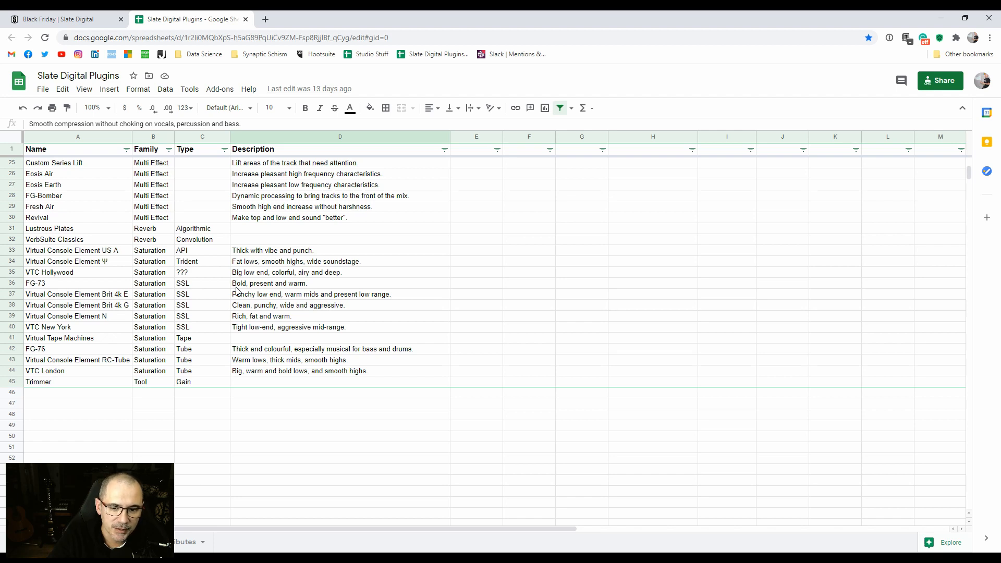
{"action": "scroll", "coordinate": [236, 290], "scroll_direction": "up", "scroll_amount": 8}
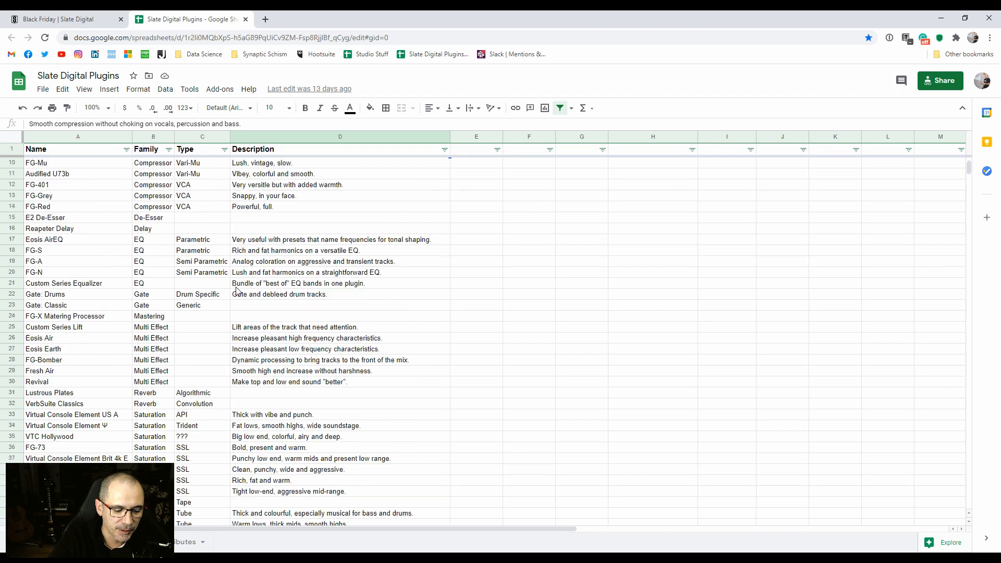